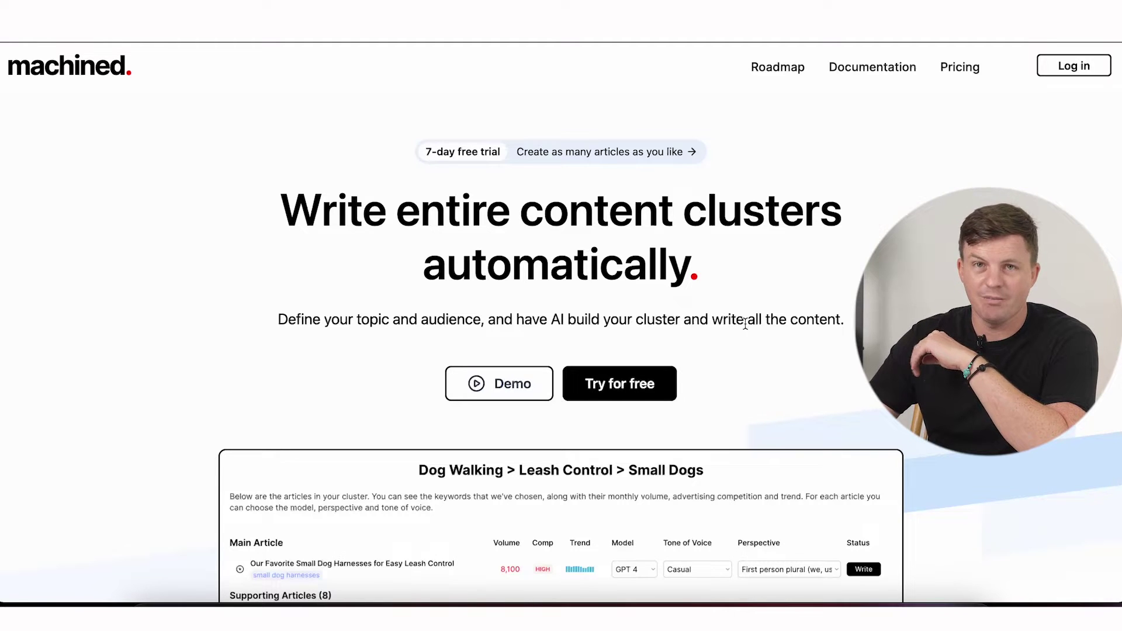
# Jump to pricing and scroll to the $49/month Machined Unlimited plan plus AI usage costs.
pyautogui.click(642, 382)
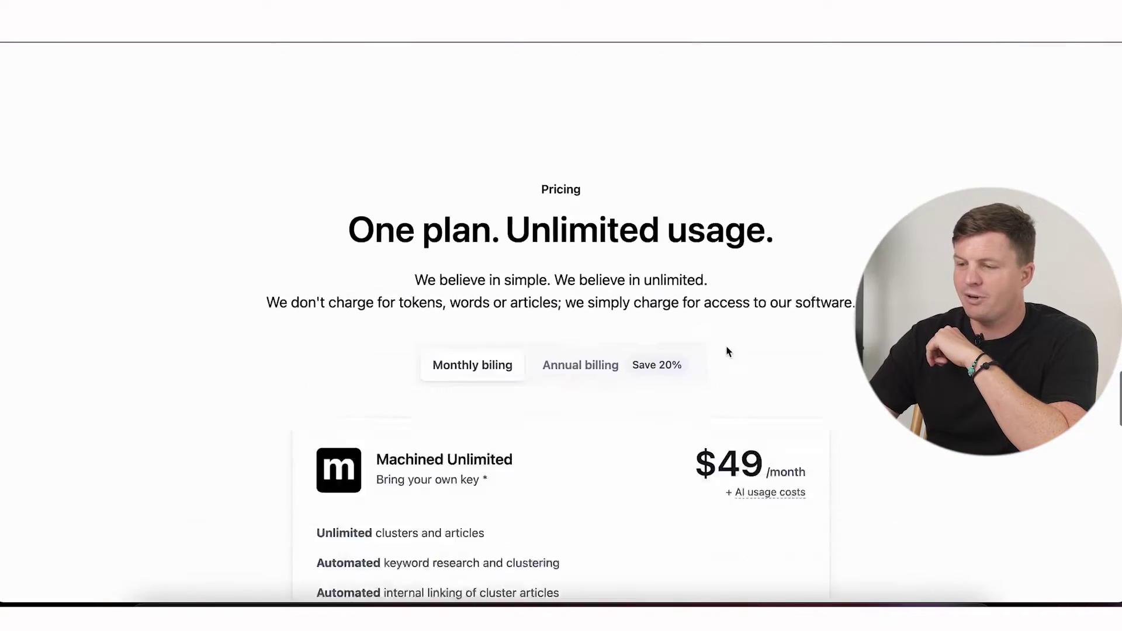
pyautogui.scroll(-3, 727, 350)
pyautogui.scroll(-2, 823, 357)
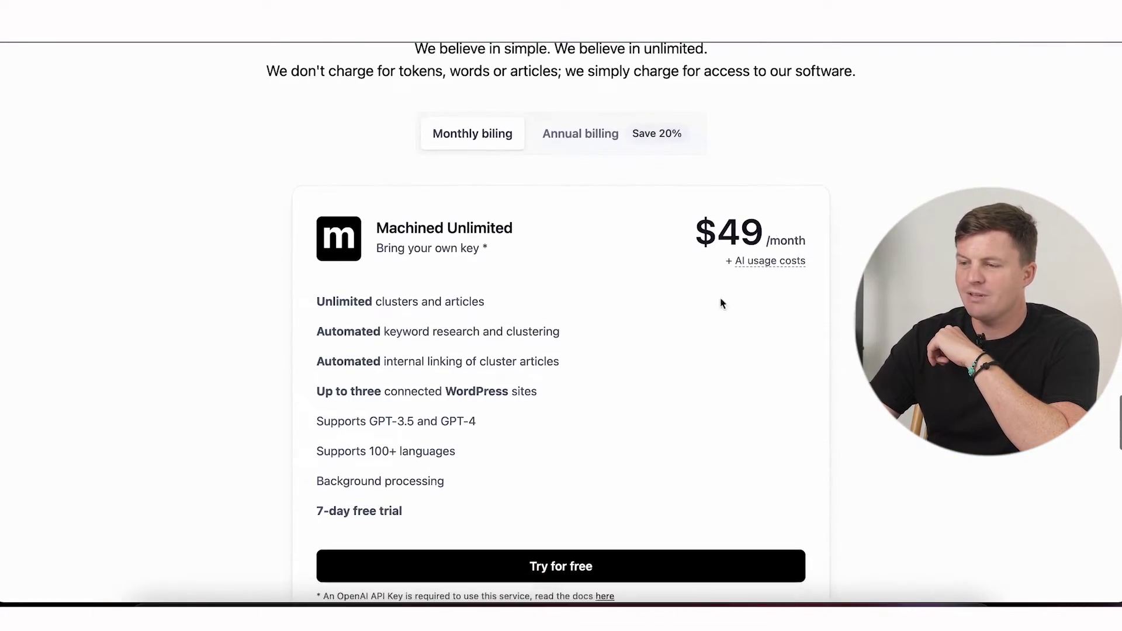
pyautogui.scroll(-1, 722, 303)
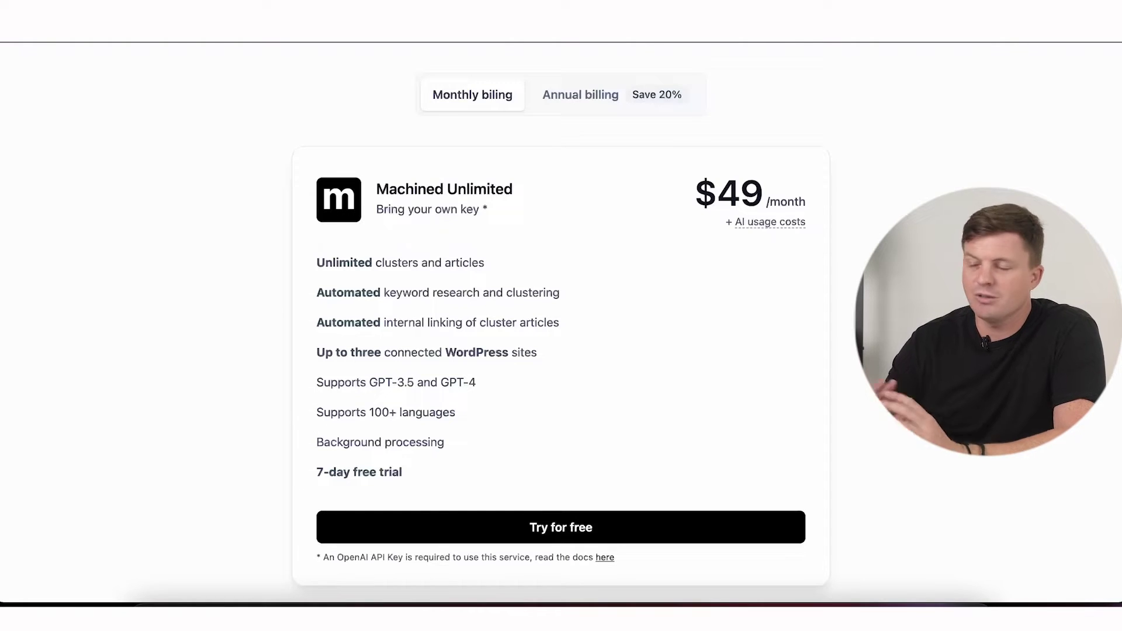
# Start the free trial and open the OpenAI Configuration settings from the gear menu.
pyautogui.click(570, 533)
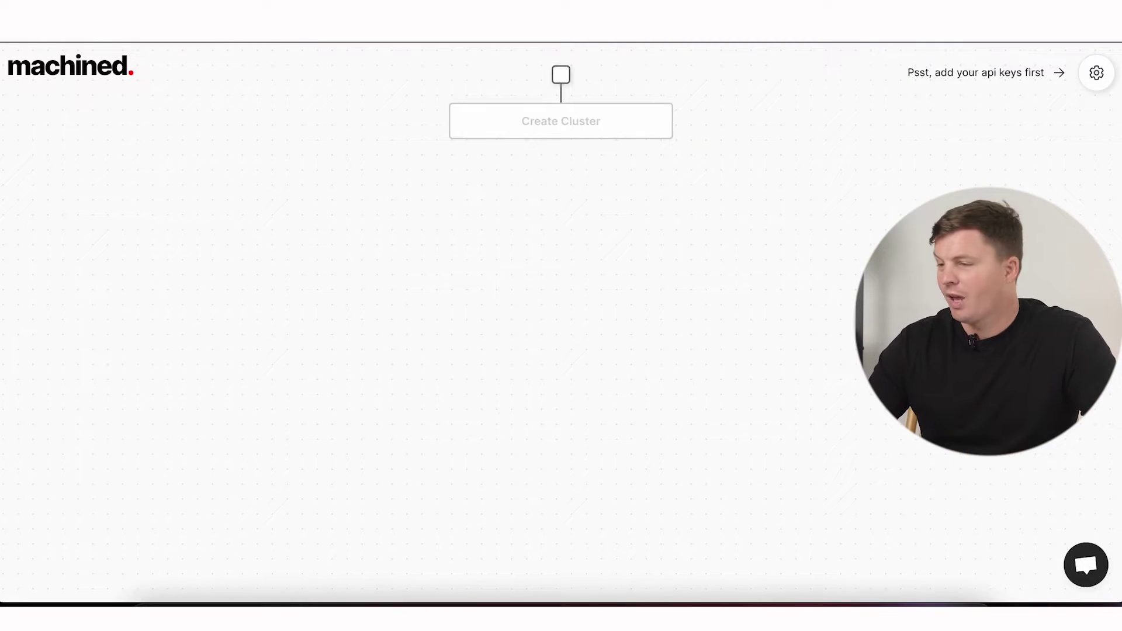
pyautogui.click(1096, 75)
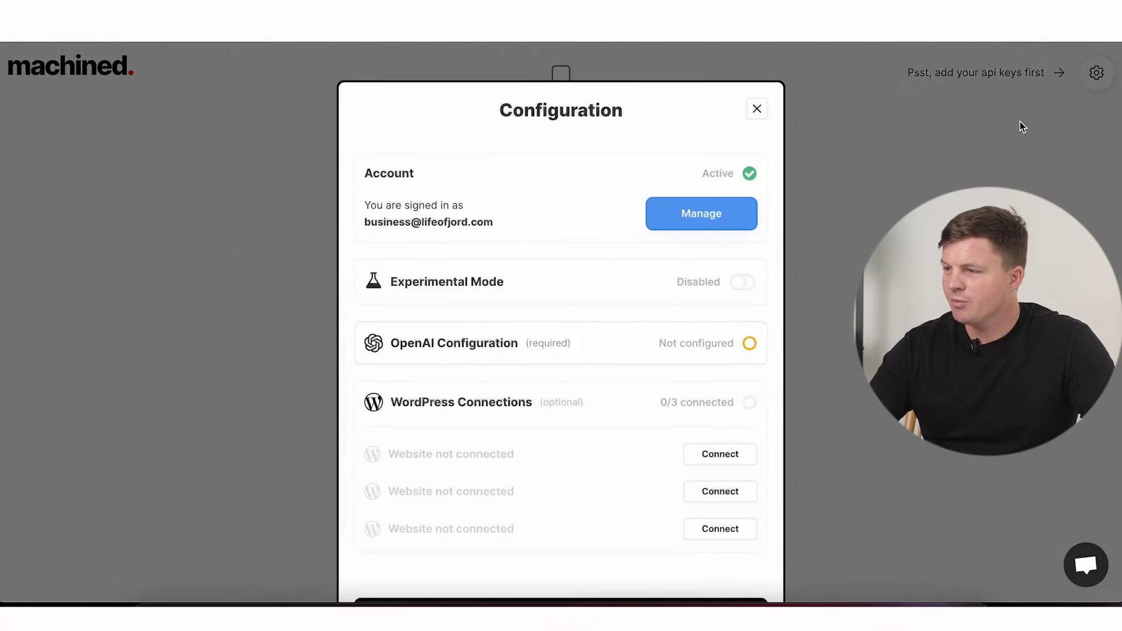
pyautogui.scroll(-2, 705, 305)
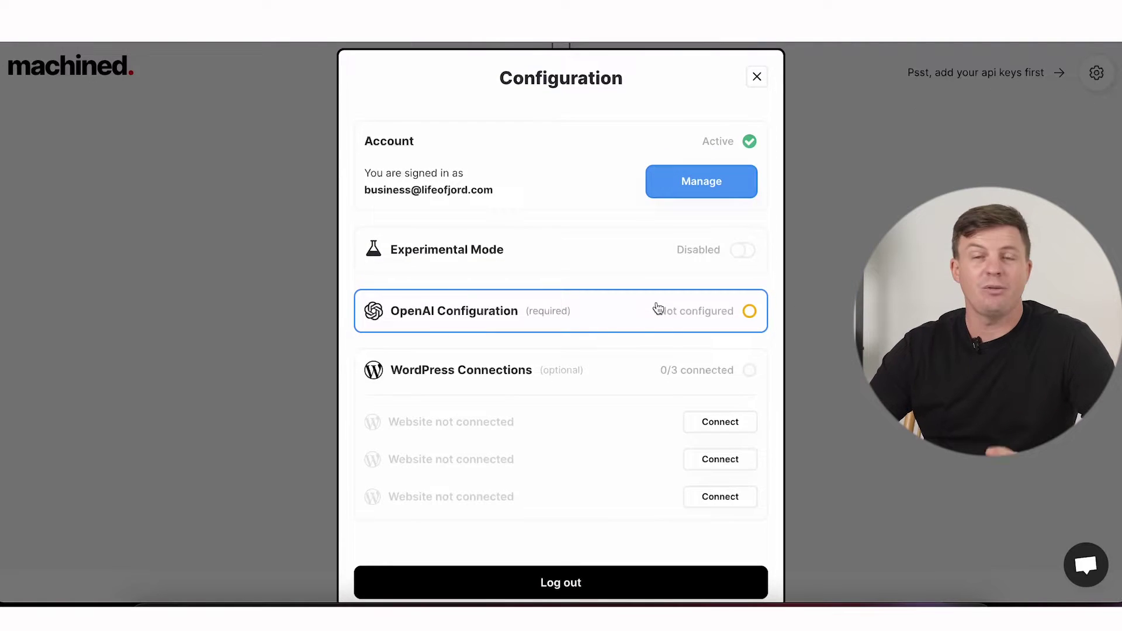
pyautogui.scroll(-1, 633, 343)
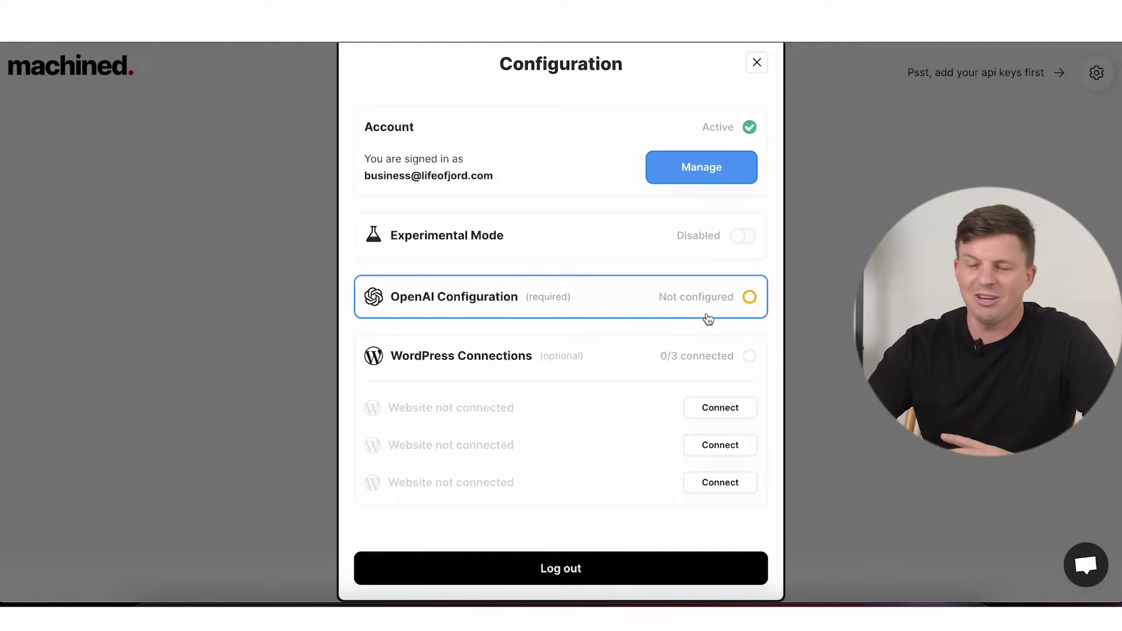
pyautogui.click(730, 301)
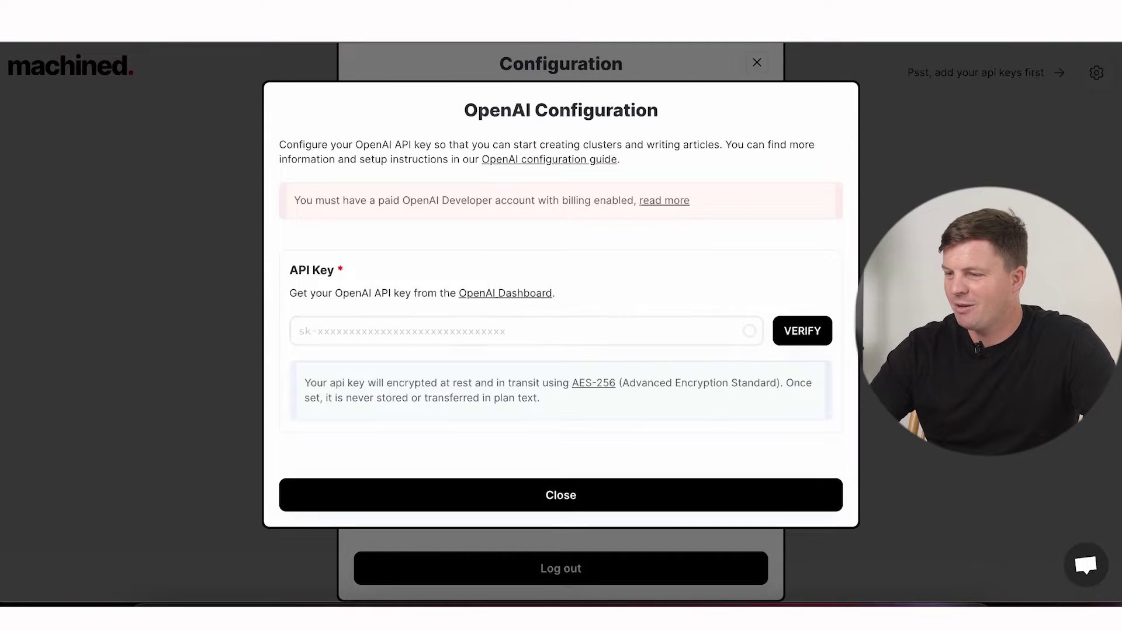
# Create a new OpenAI secret key named 'Machined 2' on the dashboard and copy it.
pyautogui.click(508, 293)
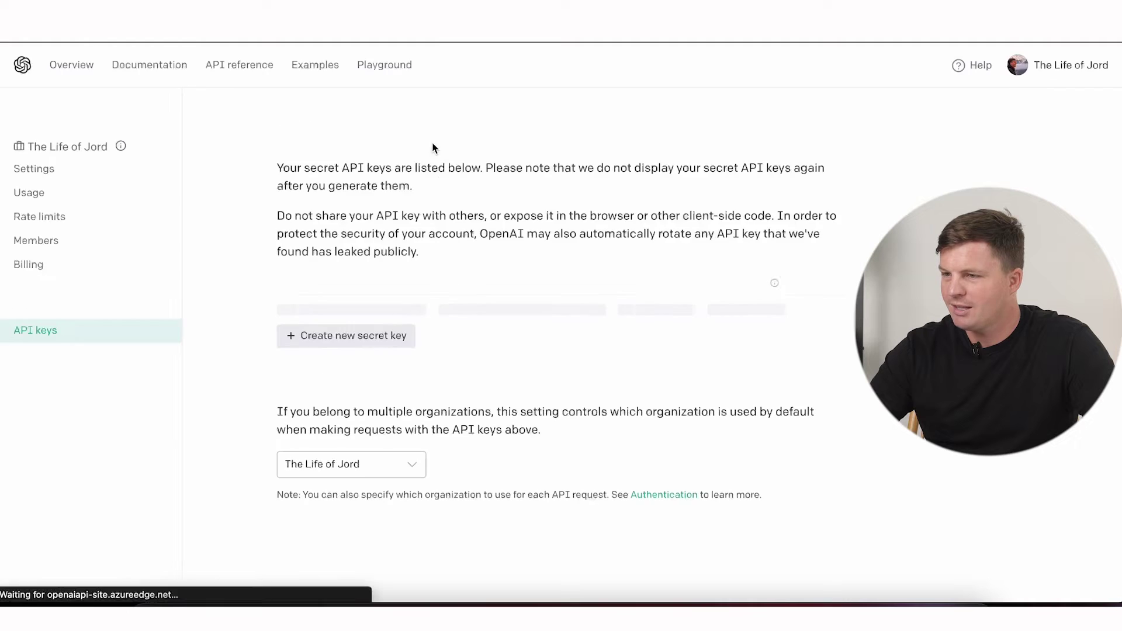
pyautogui.scroll(-3, 409, 421)
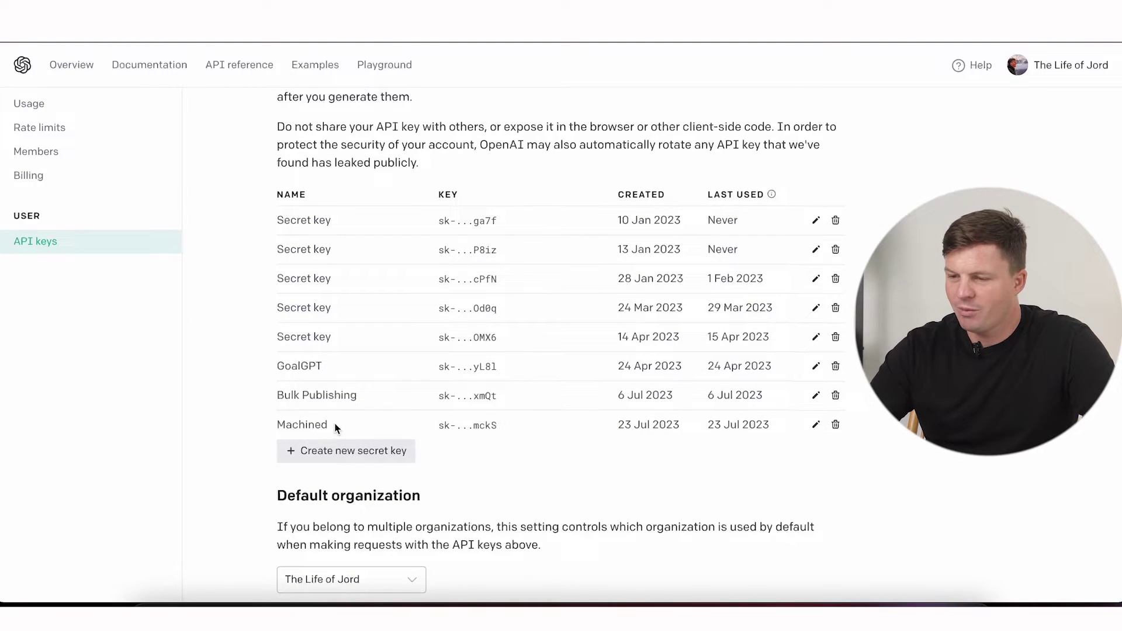
pyautogui.click(346, 451)
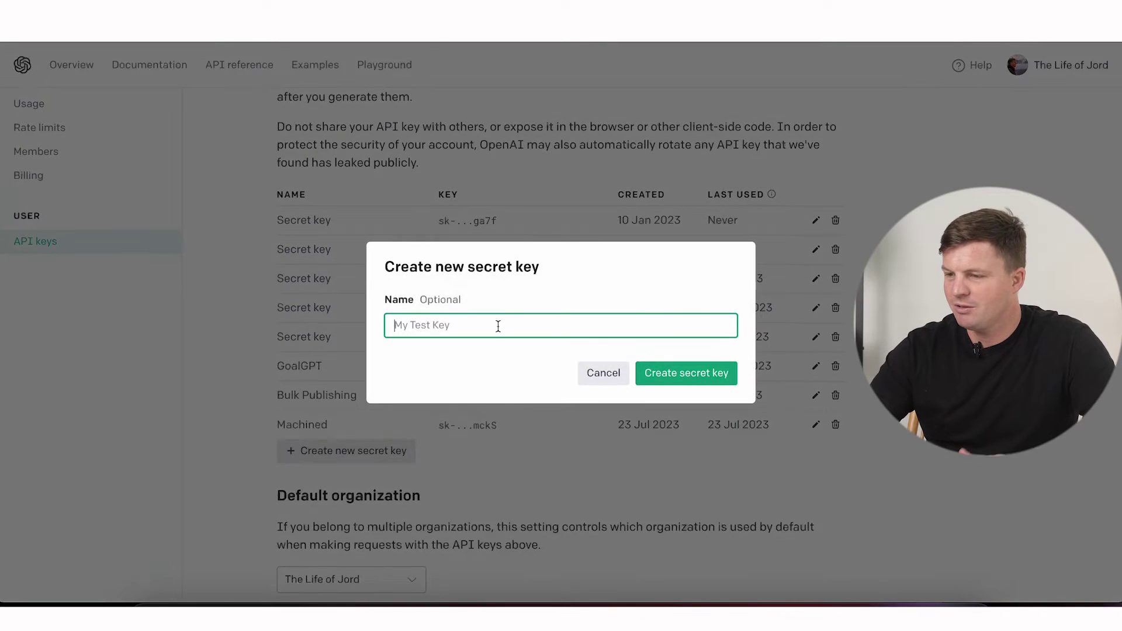
pyautogui.write('Machined')
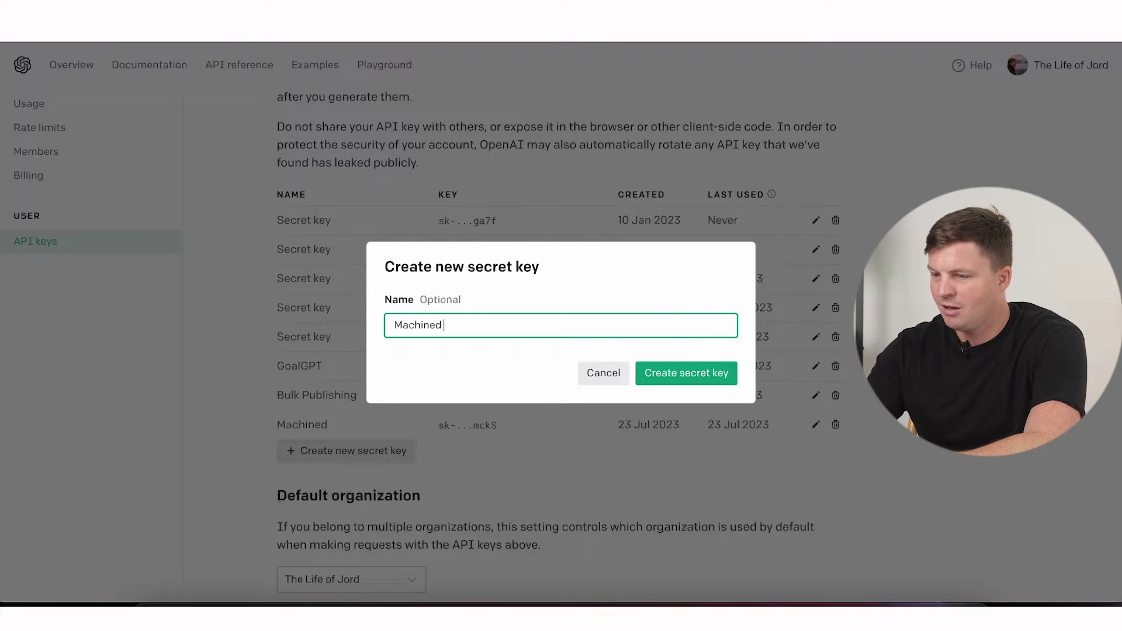
pyautogui.write(' 2')
pyautogui.click(671, 372)
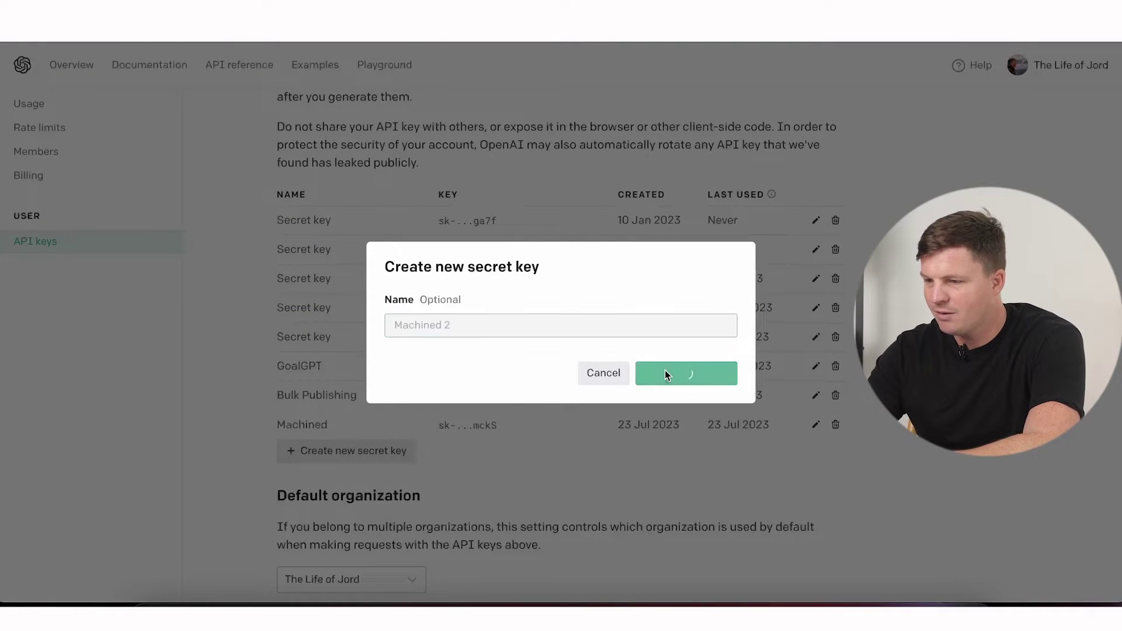
pyautogui.click(724, 347)
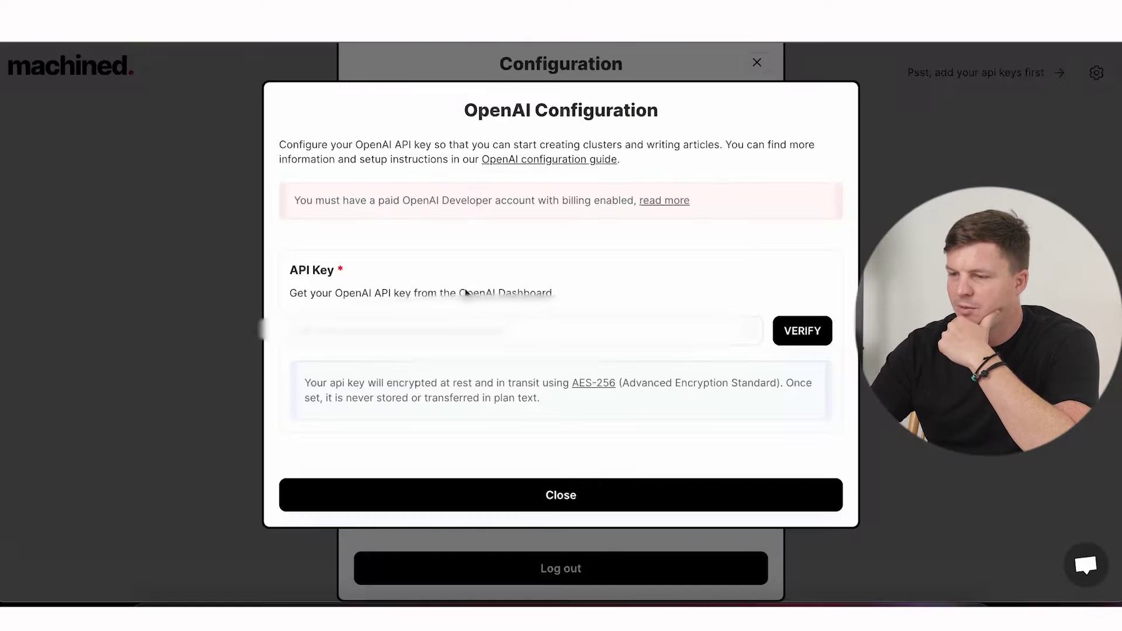
# Paste and verify the API key, then close the OpenAI and Configuration dialogs.
pyautogui.click(471, 330)
pyautogui.hotkey('ctrl', 'v')
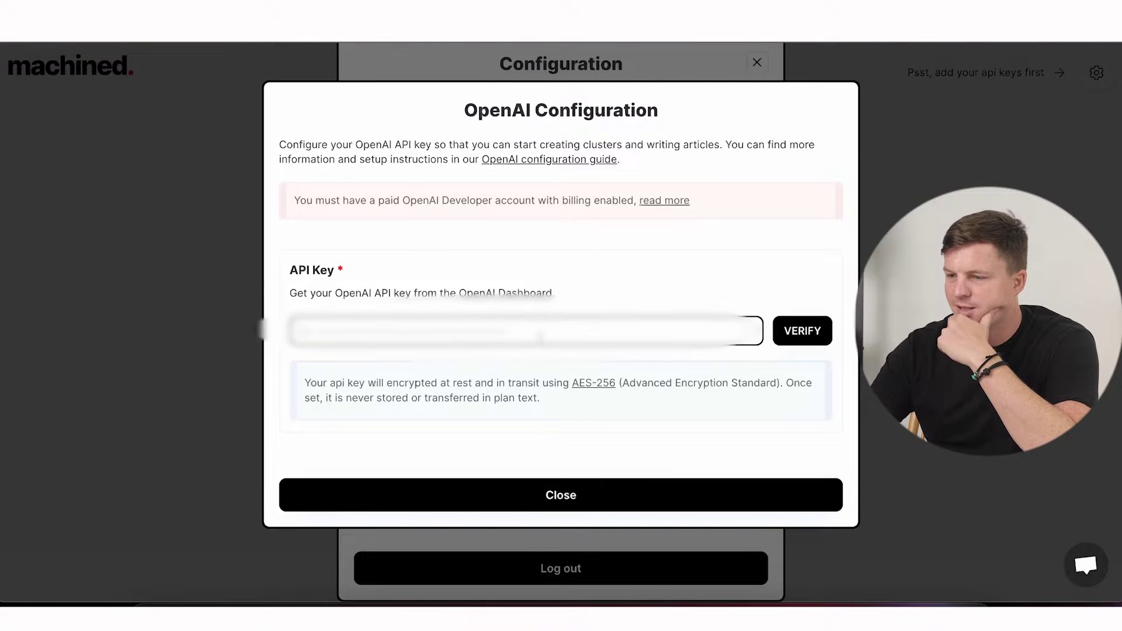
pyautogui.click(811, 339)
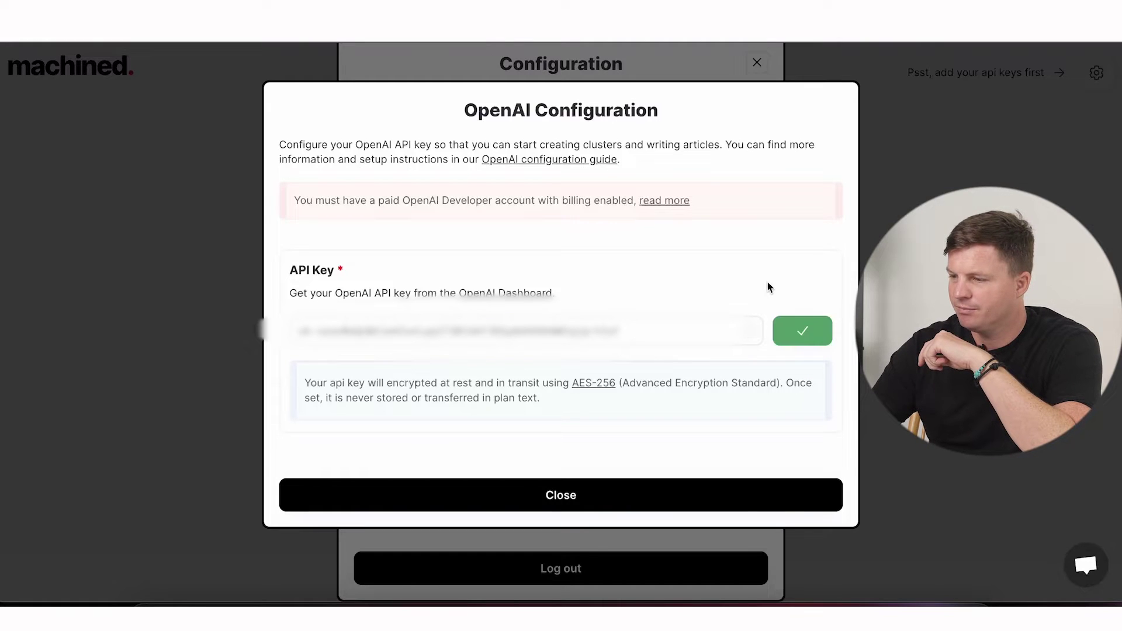
pyautogui.click(585, 493)
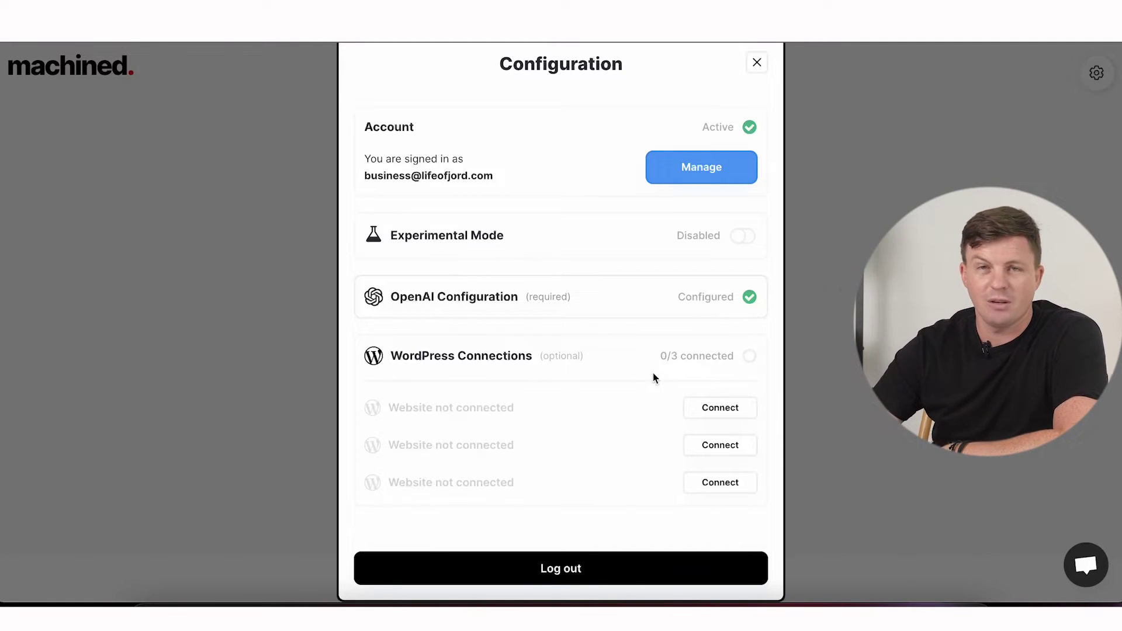
pyautogui.click(757, 62)
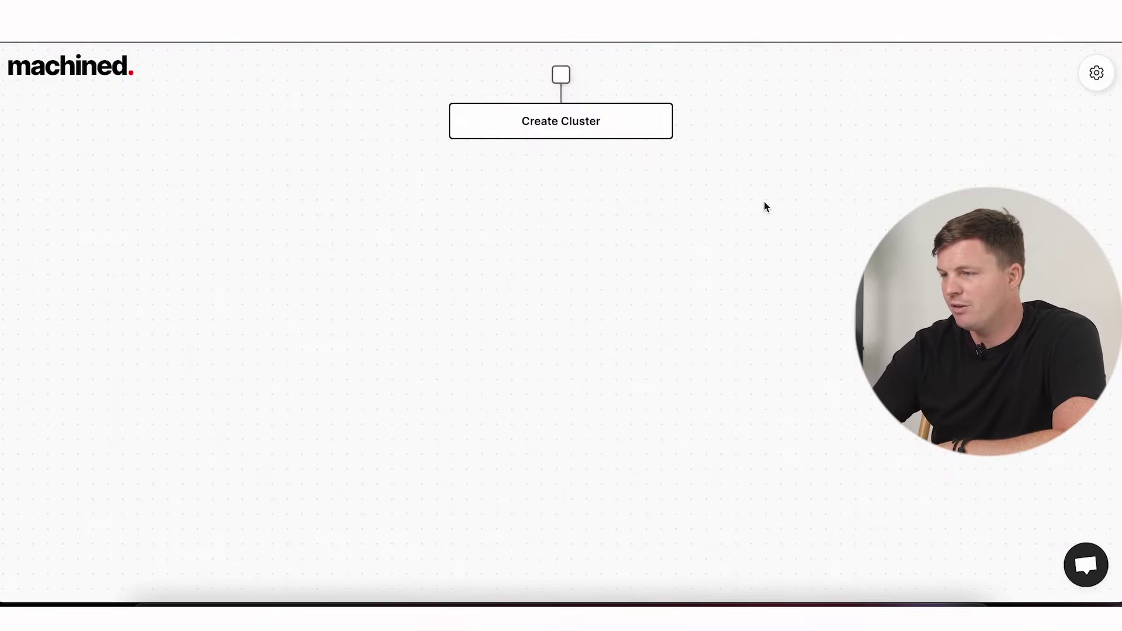
# Open the Create Cluster form from the canvas node.
pyautogui.click(589, 134)
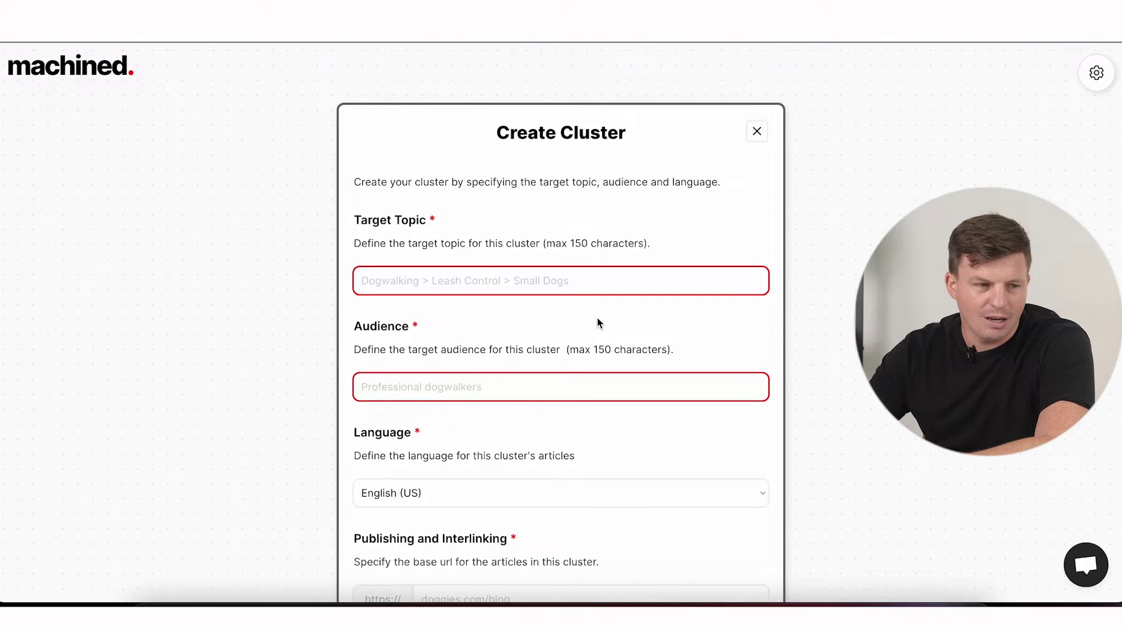
# Enter the topic 'Best Lebanese Food' and audience 'People traveling to Lebanon'.
pyautogui.write('Best Lebana')
pyautogui.write('se Fodo')
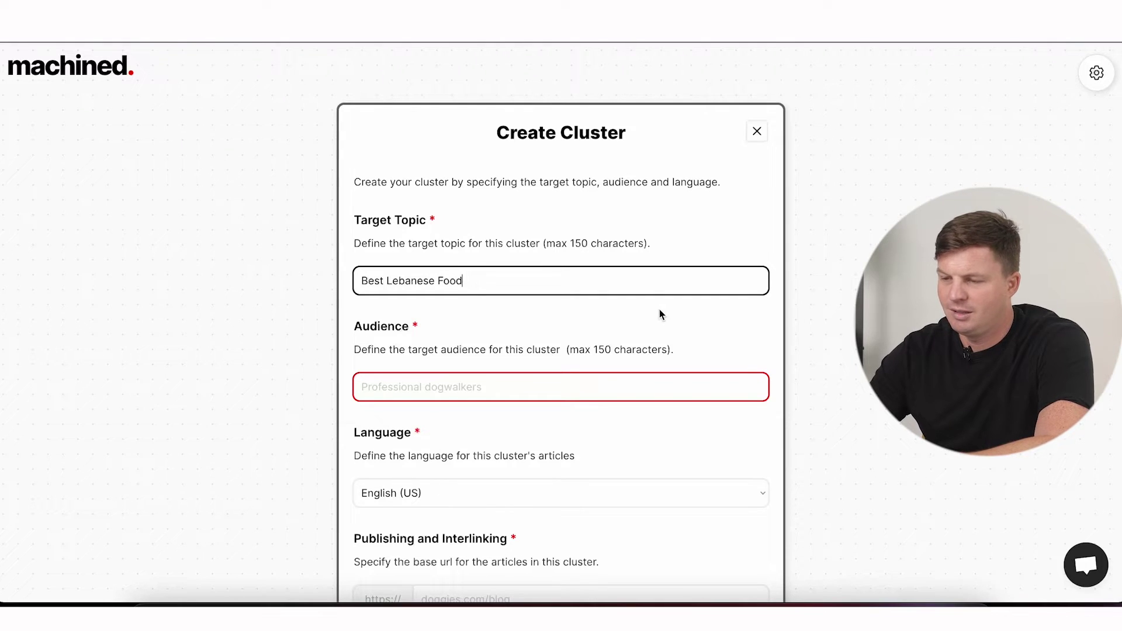
pyautogui.scroll(-1, 526, 351)
pyautogui.click(499, 367)
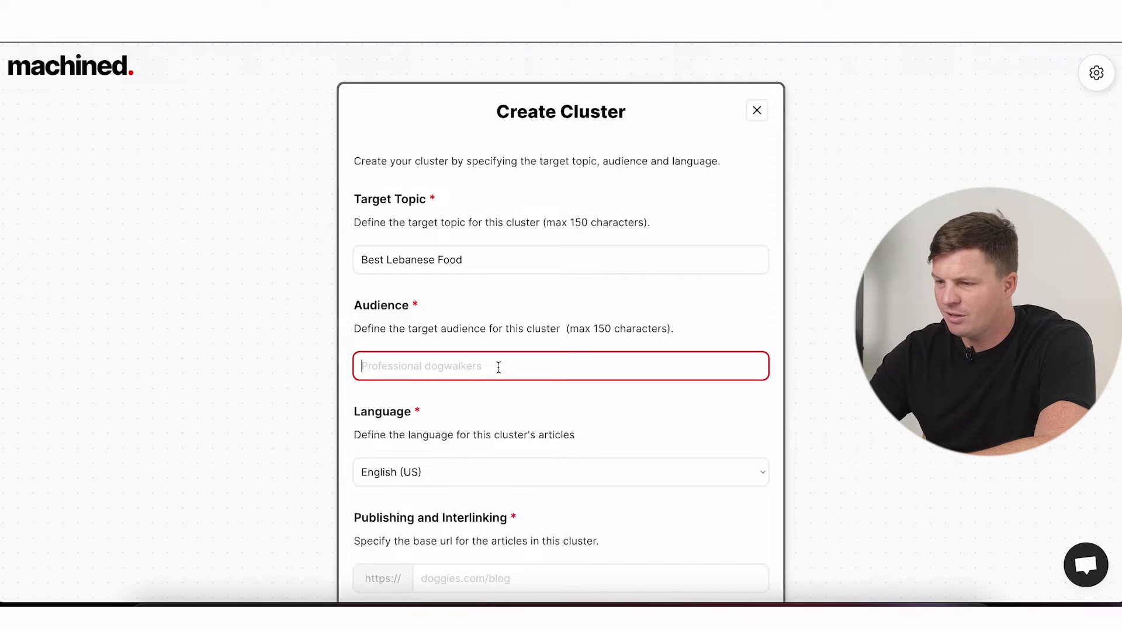
pyautogui.write('People tr')
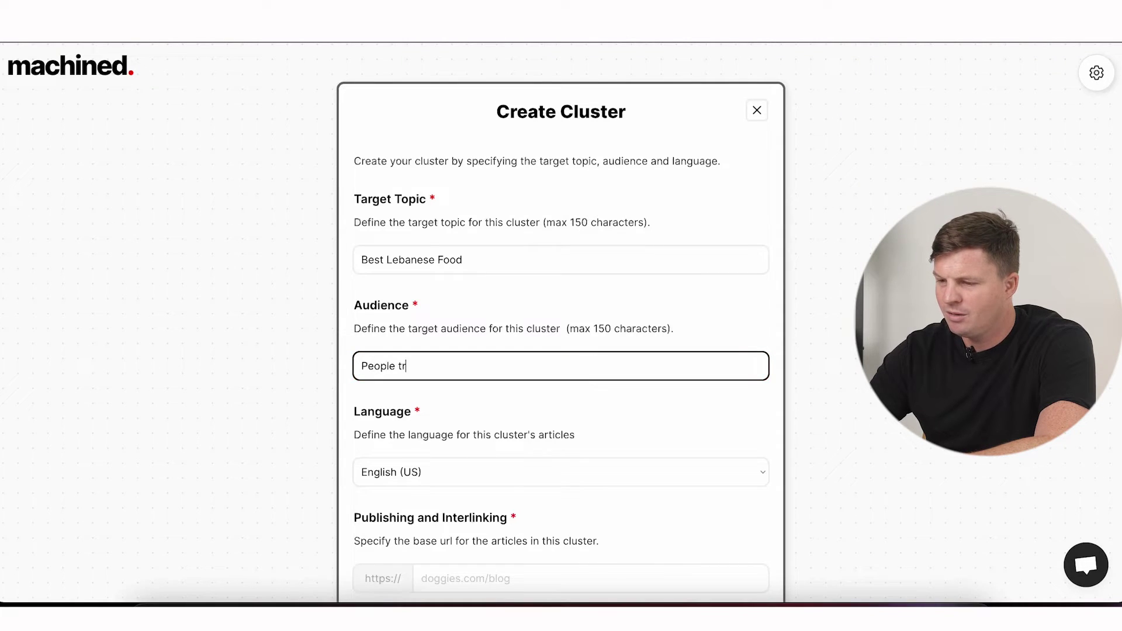
pyautogui.write('aveling to Lebanon')
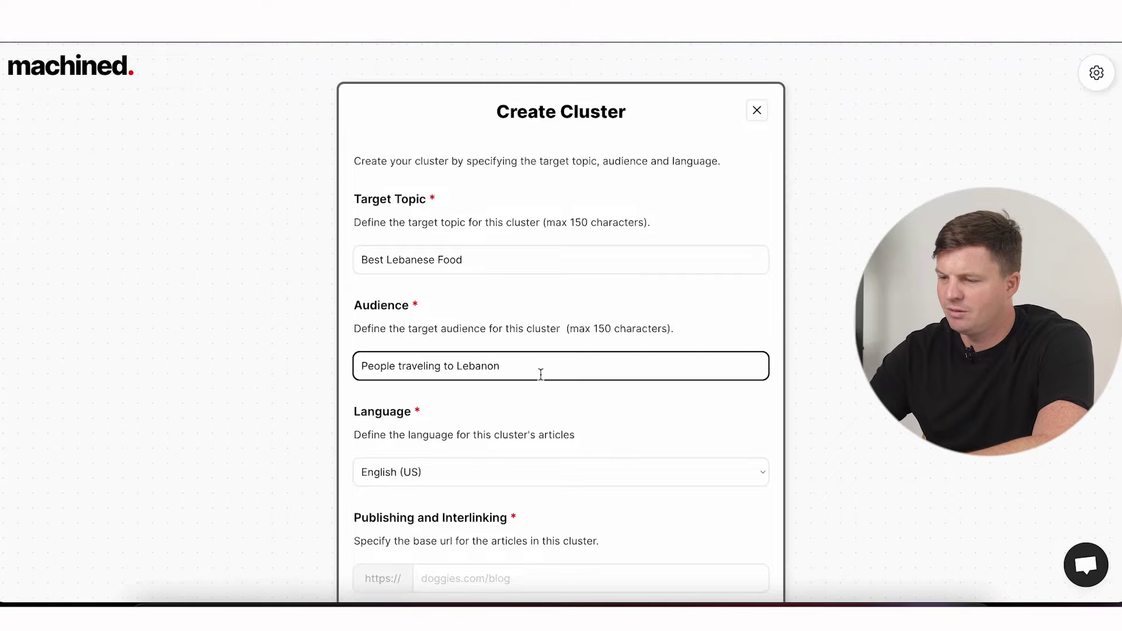
pyautogui.scroll(-1, 541, 380)
pyautogui.scroll(-3, 514, 357)
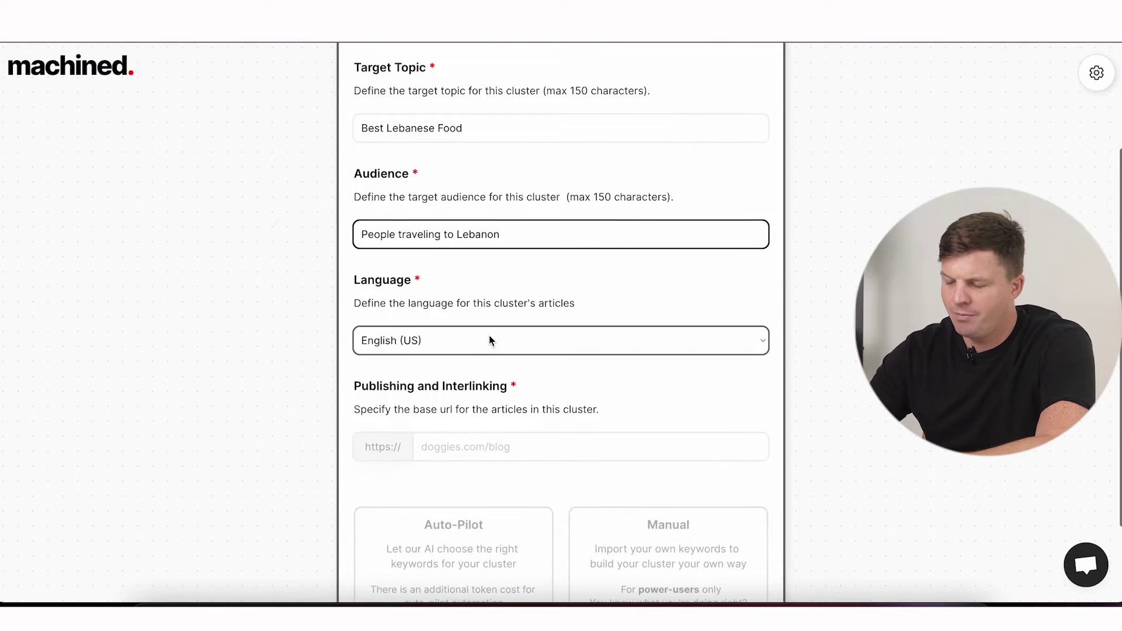
pyautogui.scroll(-1, 446, 301)
# Enter base URL goodfoodmama.com, review the topic, and pick Auto-Pilot keyword selection.
pyautogui.click(480, 375)
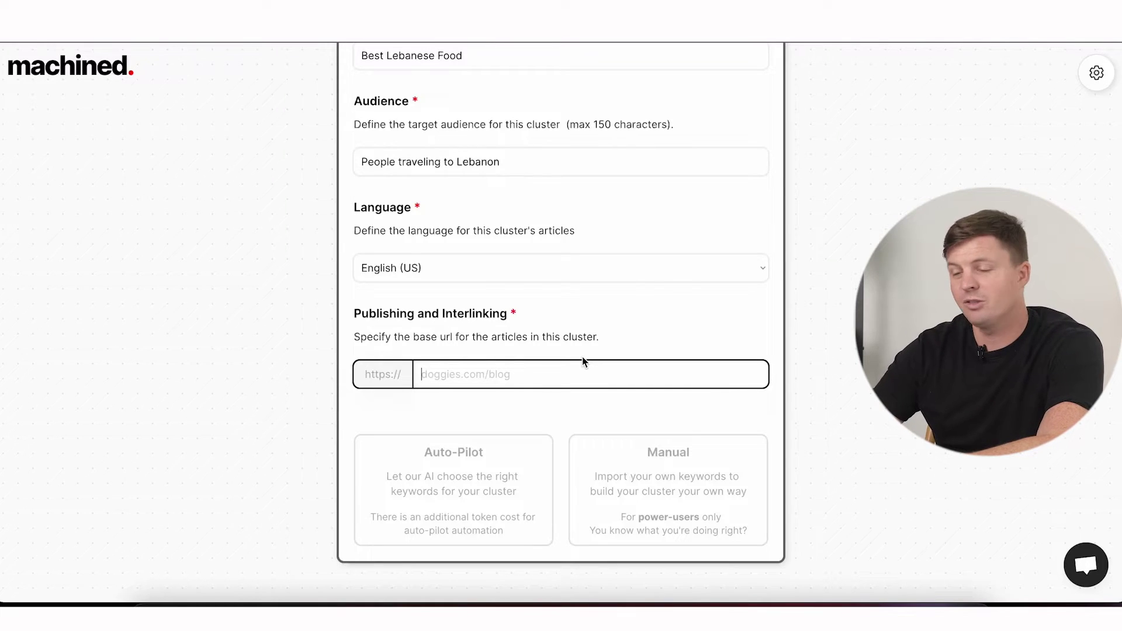
pyautogui.write('goodfoodmama.com')
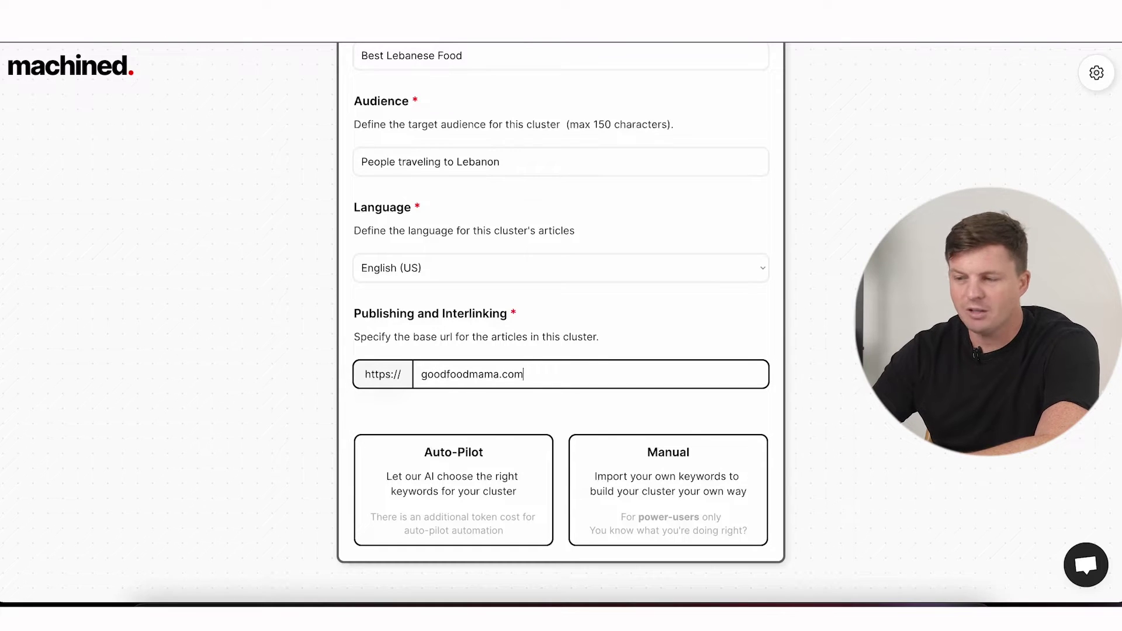
pyautogui.scroll(1, 594, 403)
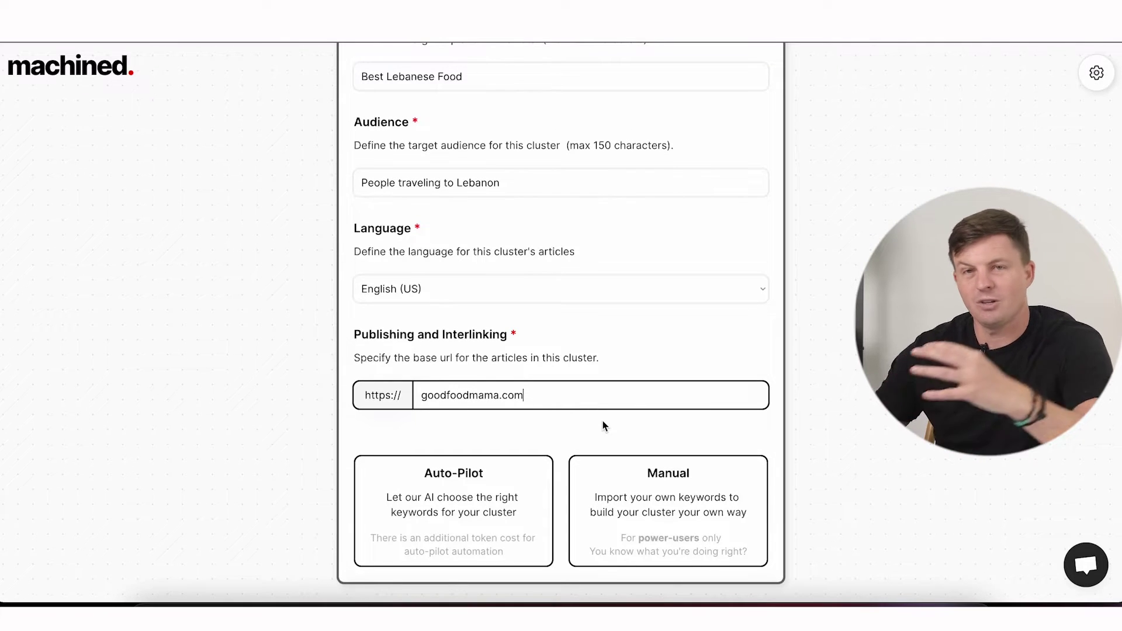
pyautogui.scroll(5, 537, 356)
pyautogui.moveTo(522, 226); pyautogui.dragTo(308, 227)
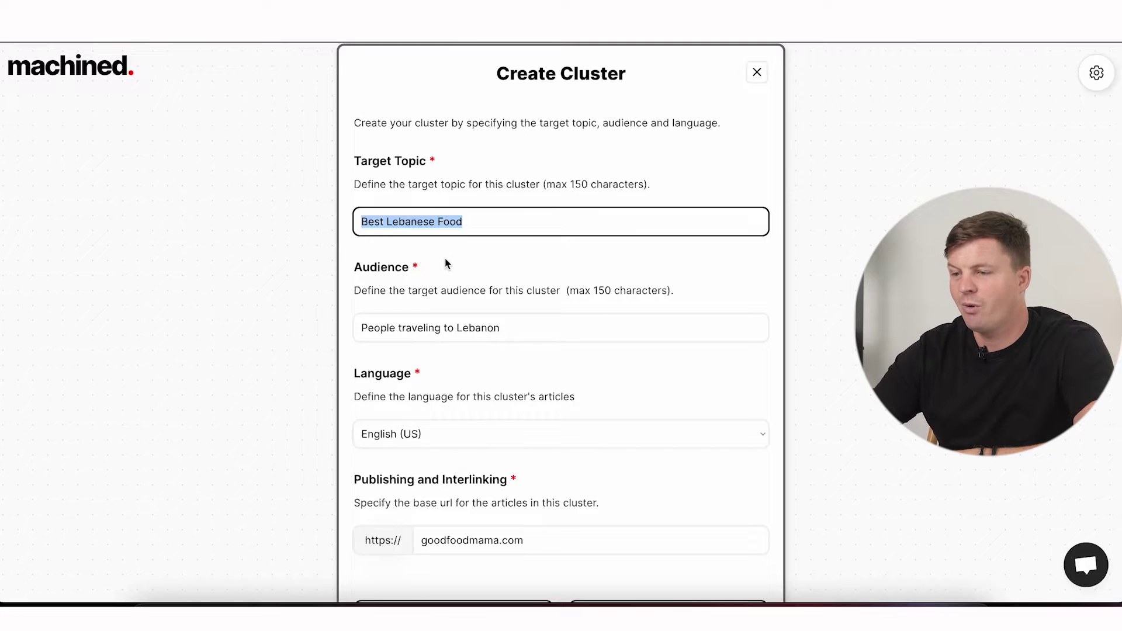
pyautogui.scroll(-5, 446, 264)
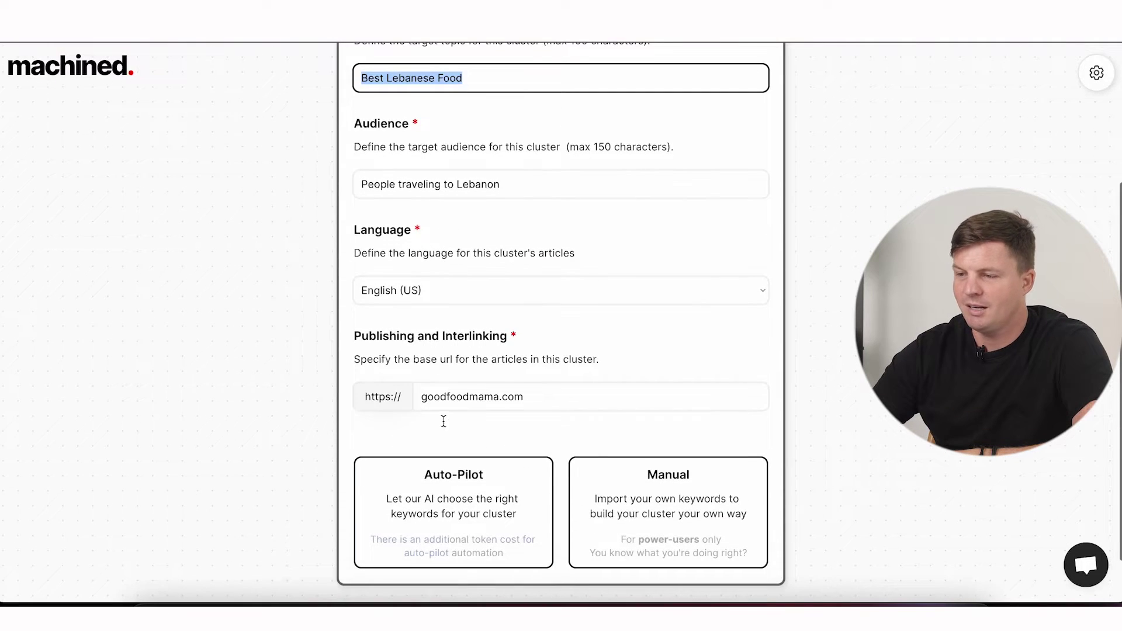
pyautogui.scroll(-2, 676, 318)
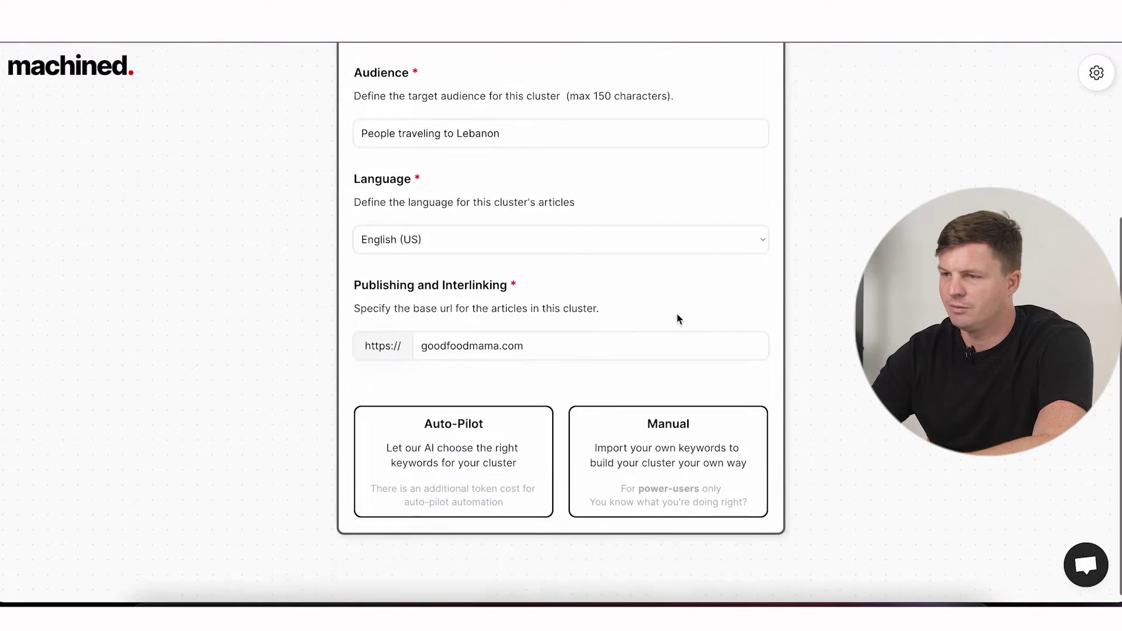
pyautogui.click(450, 488)
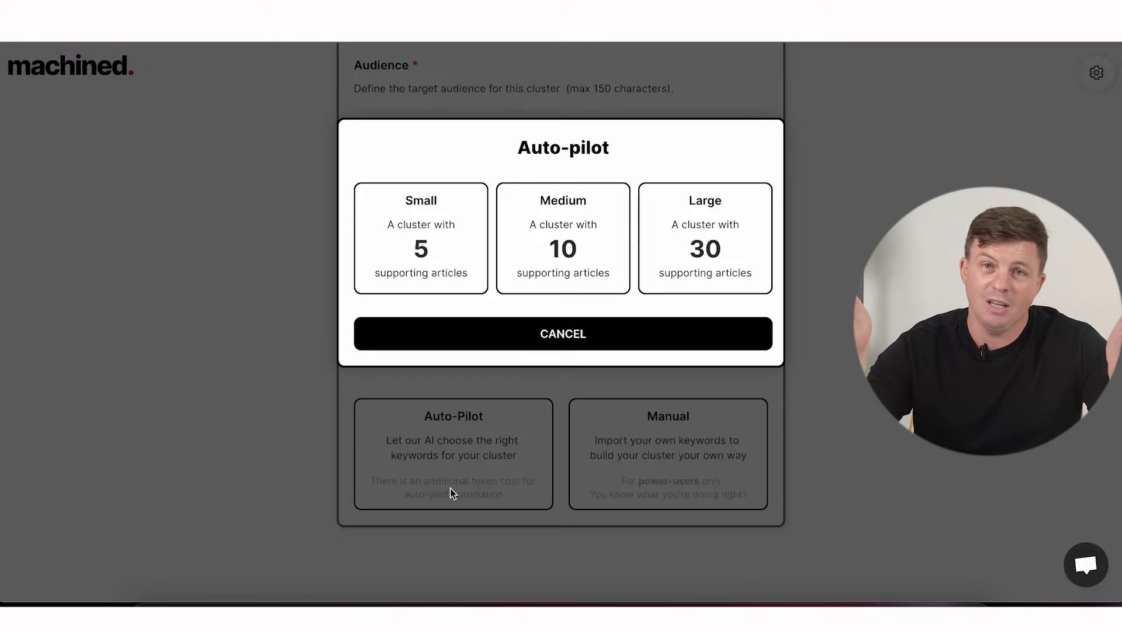
# Choose the Medium cluster size with 10 supporting articles.
pyautogui.click(555, 263)
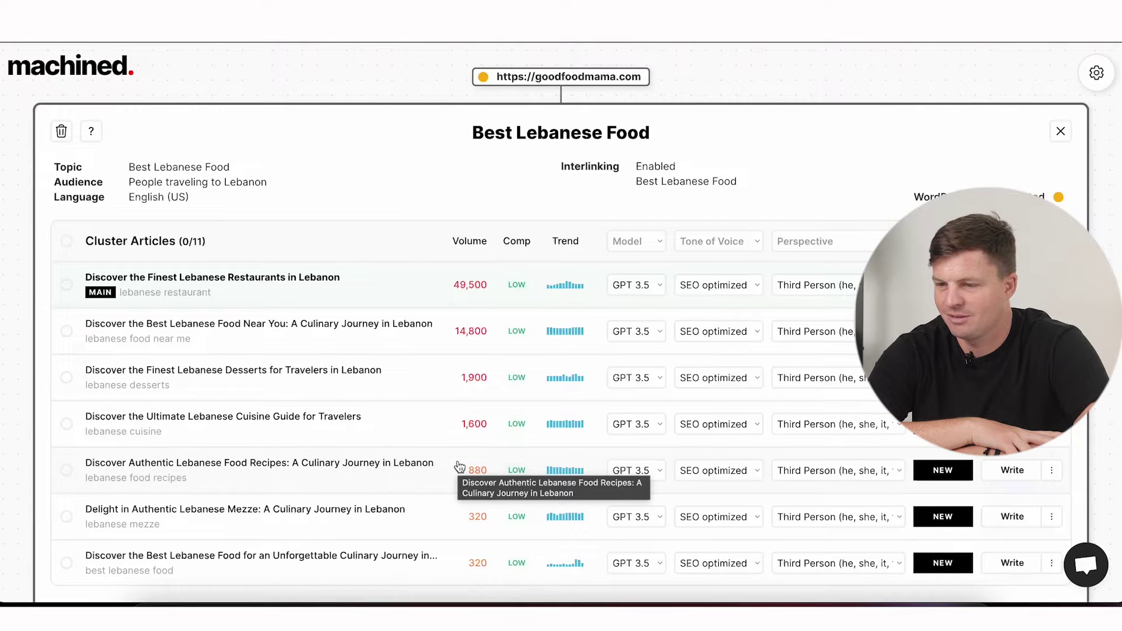
pyautogui.scroll(-1, 380, 230)
pyautogui.scroll(1, 378, 231)
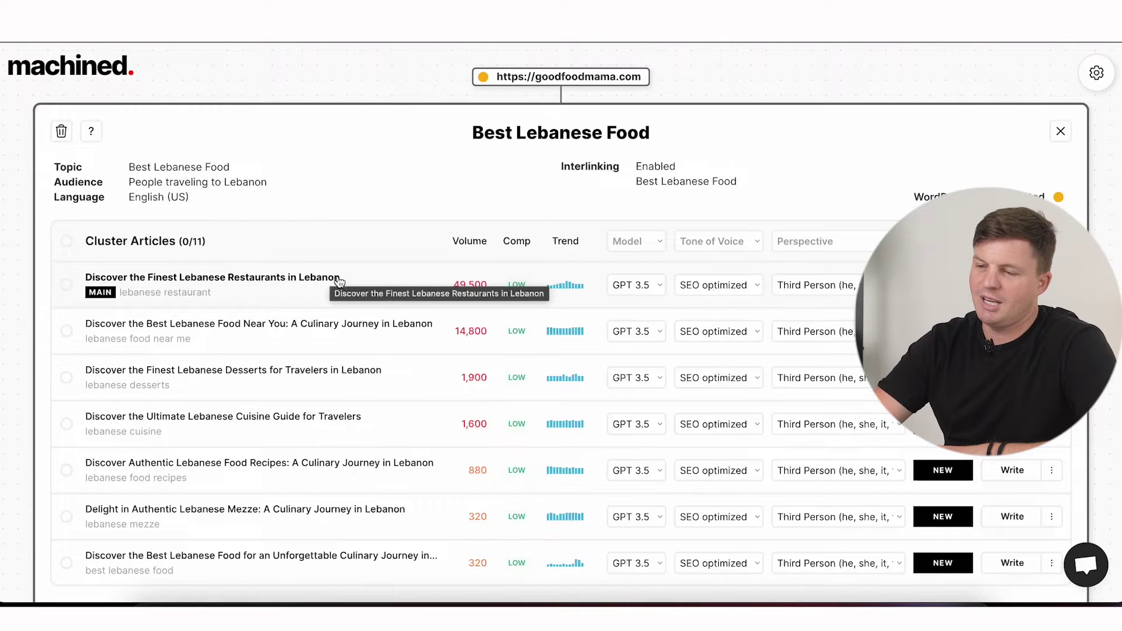
pyautogui.moveTo(454, 285); pyautogui.dragTo(460, 285)
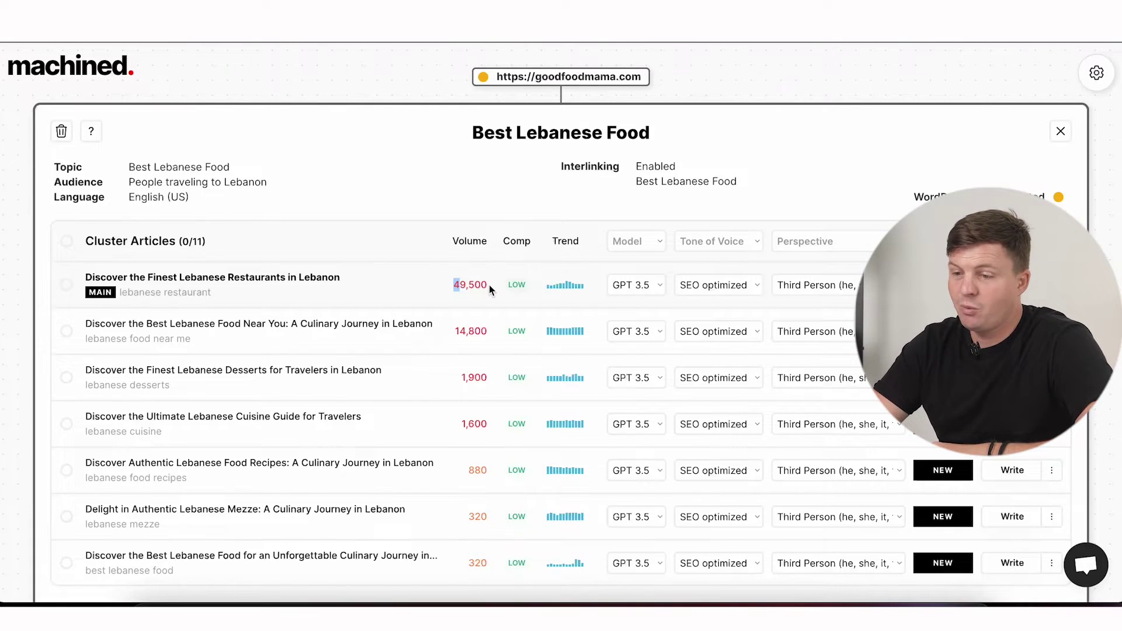
pyautogui.scroll(-1, 481, 294)
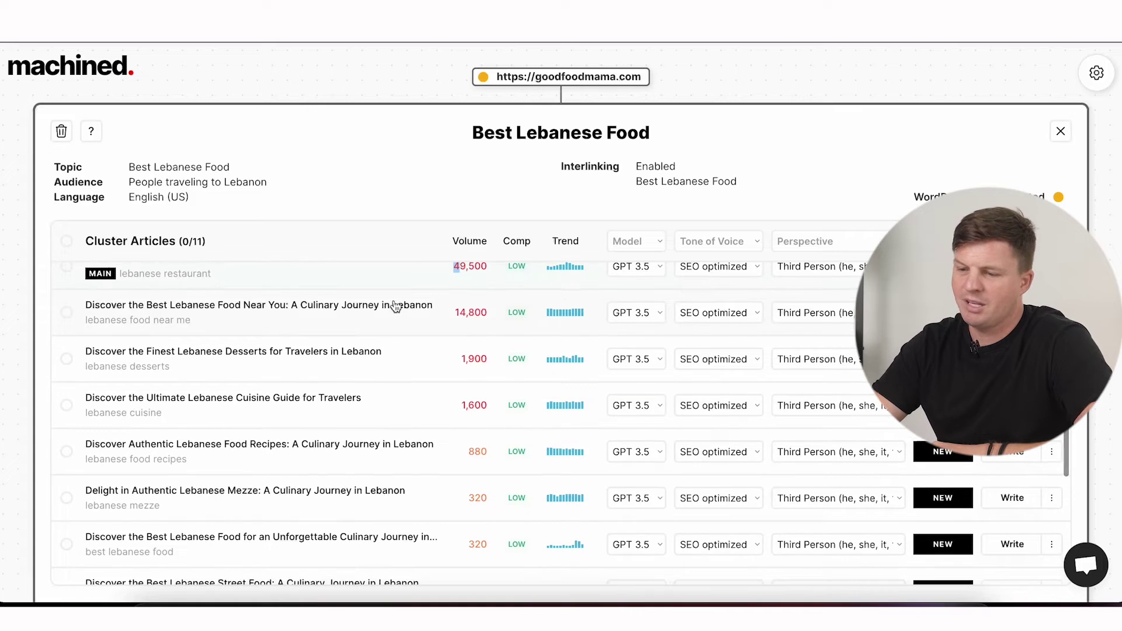
pyautogui.scroll(-5, 372, 484)
pyautogui.scroll(-3, 374, 485)
pyautogui.scroll(8, 376, 486)
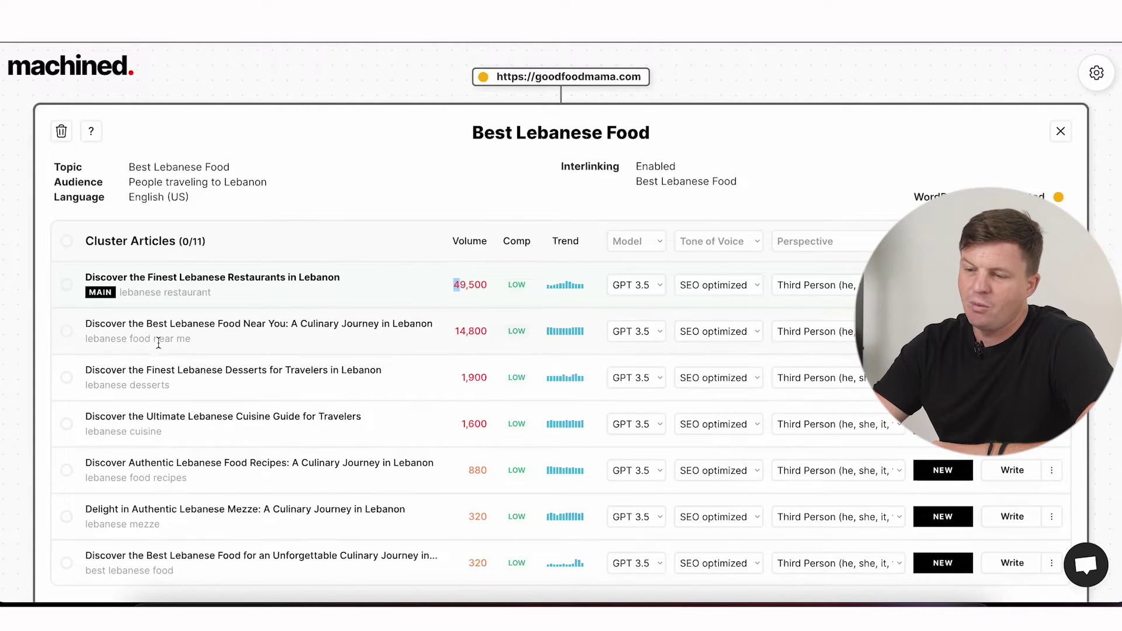
pyautogui.scroll(-8, 386, 380)
pyautogui.scroll(8, 395, 389)
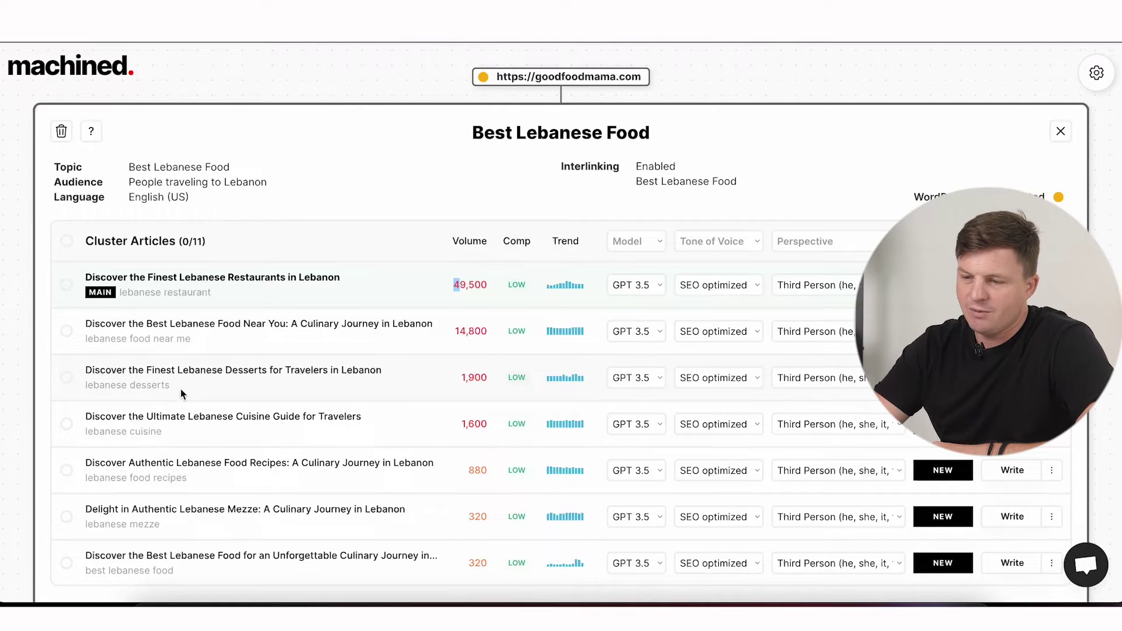
pyautogui.scroll(-3, 187, 409)
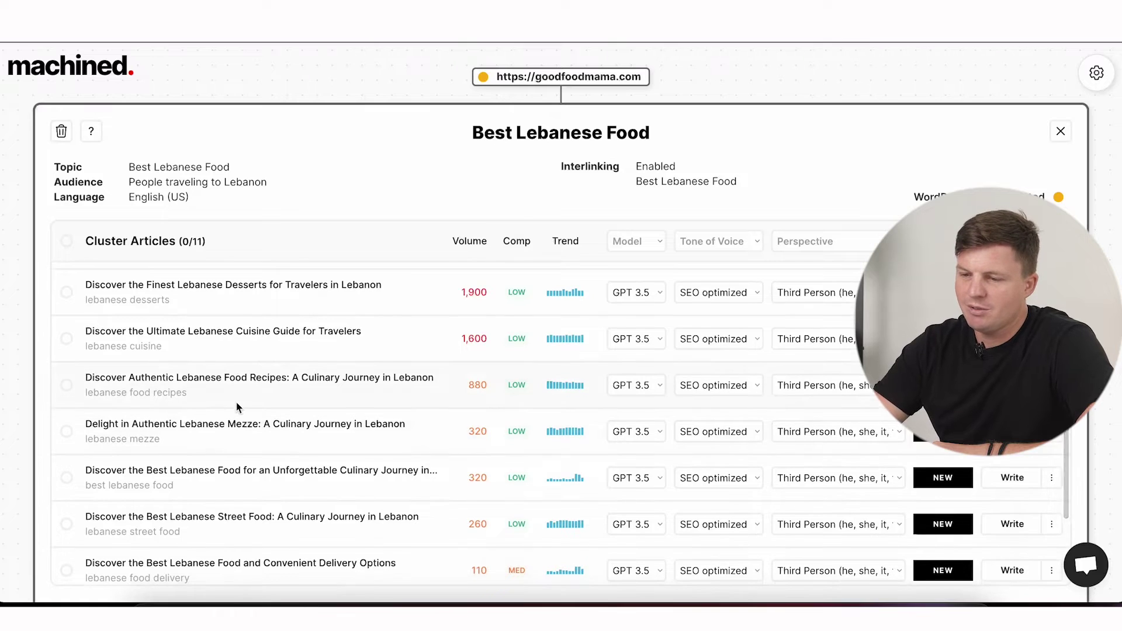
pyautogui.scroll(-2, 237, 402)
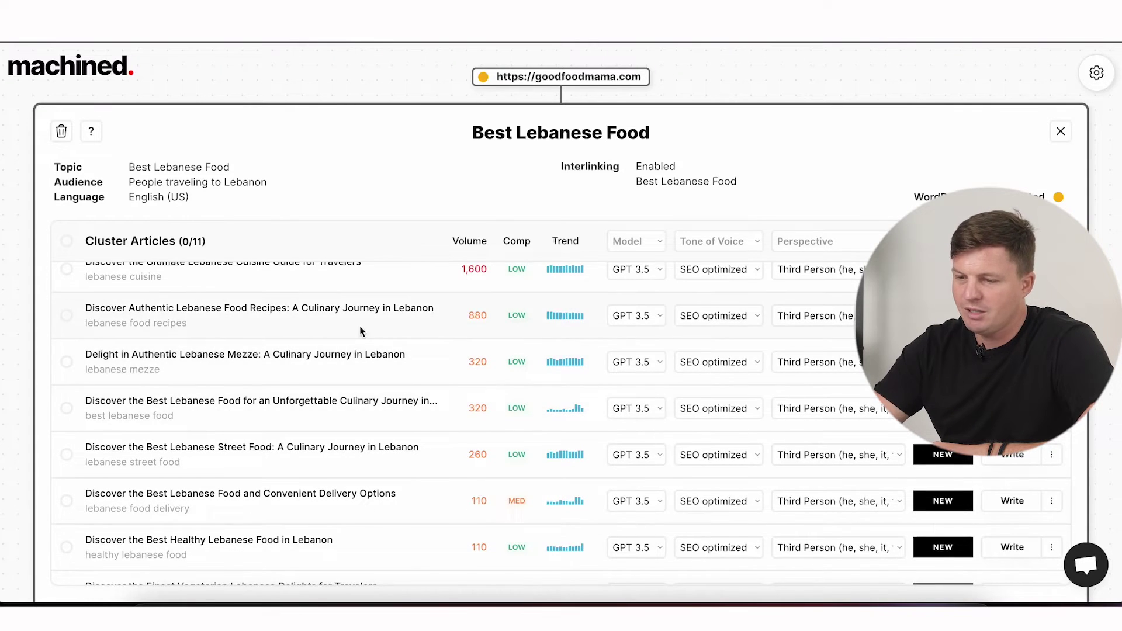
pyautogui.scroll(4, 360, 332)
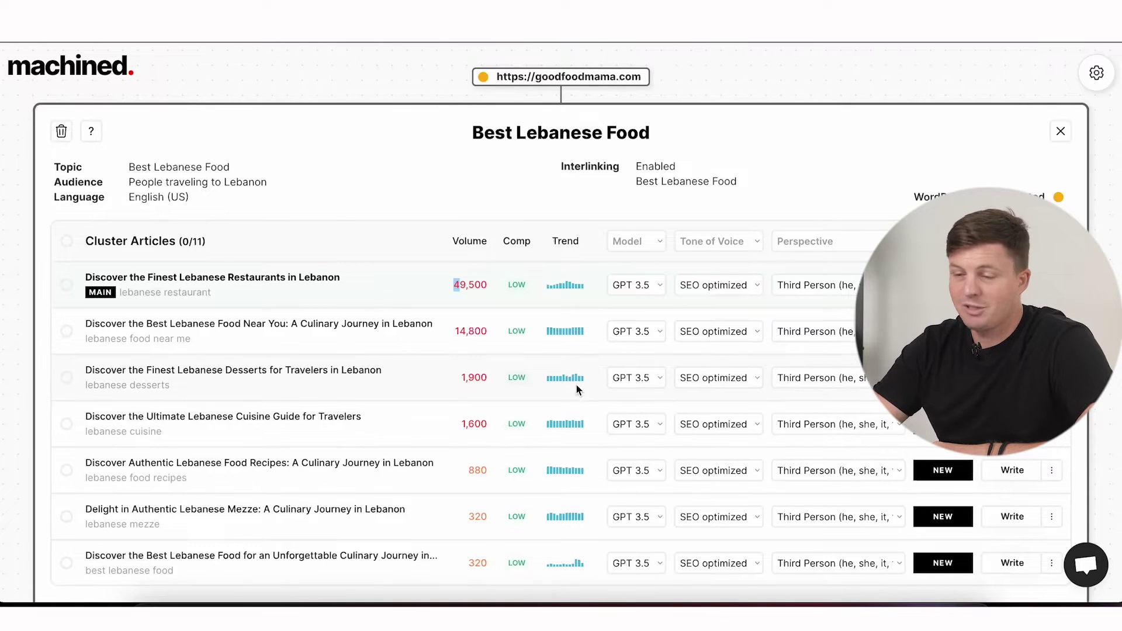
# Set the MAIN article to GPT 4, keep SEO optimized tone, and use second-person perspective.
pyautogui.click(652, 289)
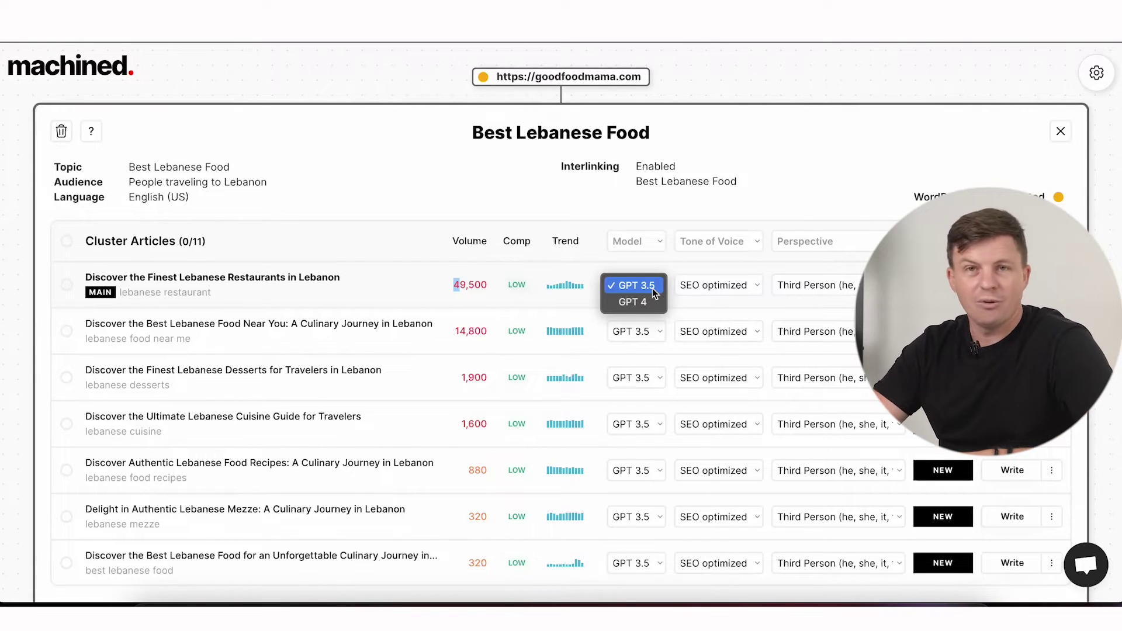
pyautogui.click(650, 302)
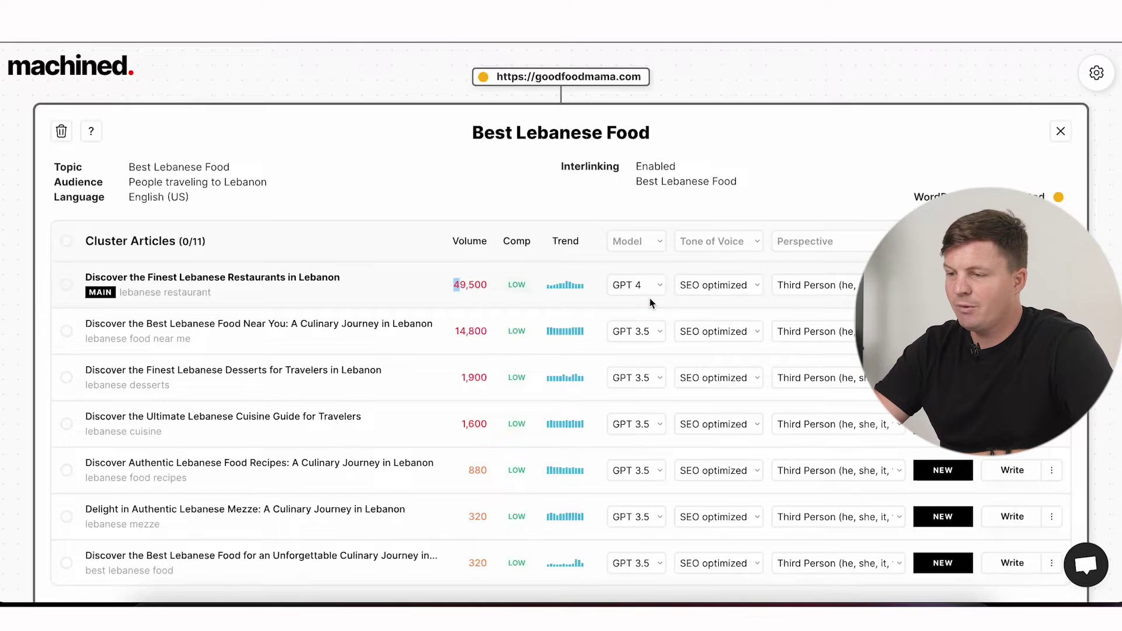
pyautogui.click(719, 286)
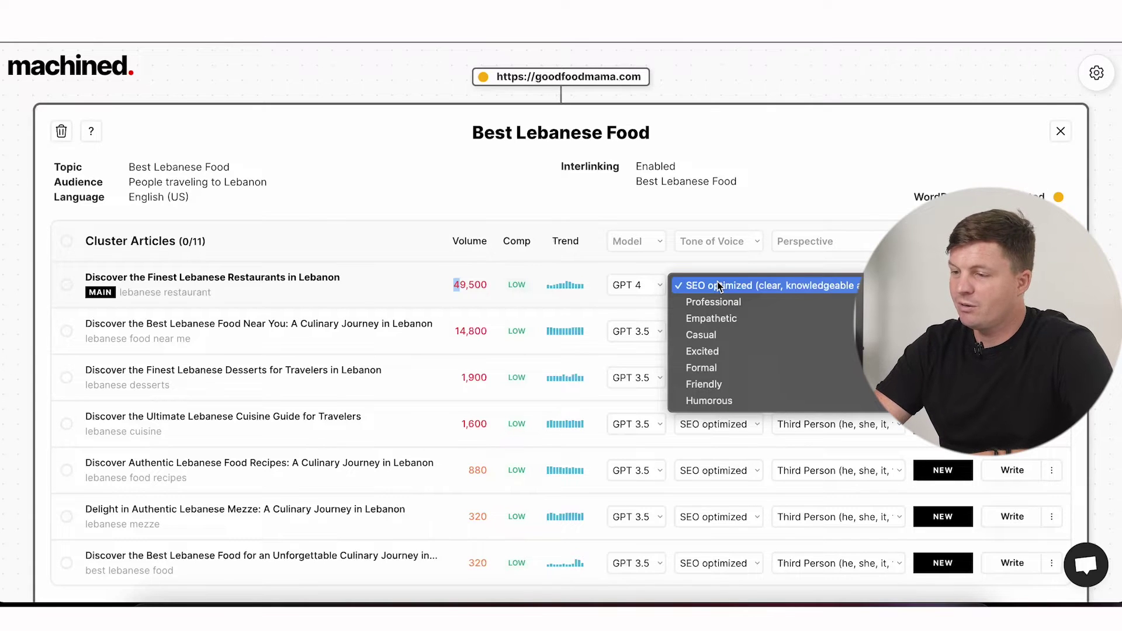
pyautogui.click(750, 284)
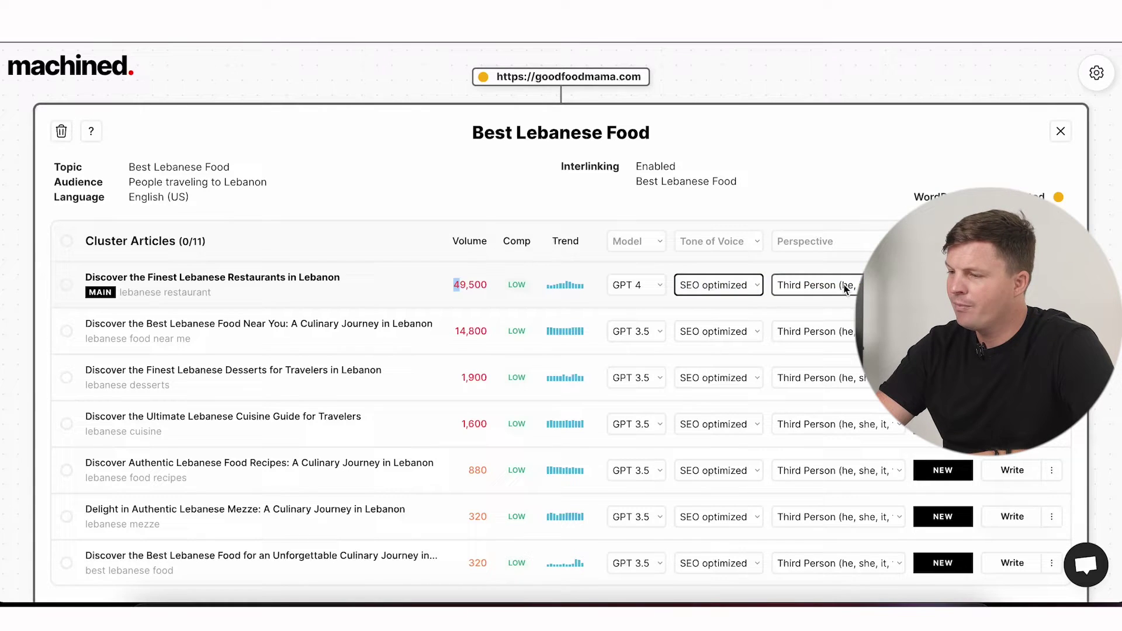
pyautogui.click(840, 287)
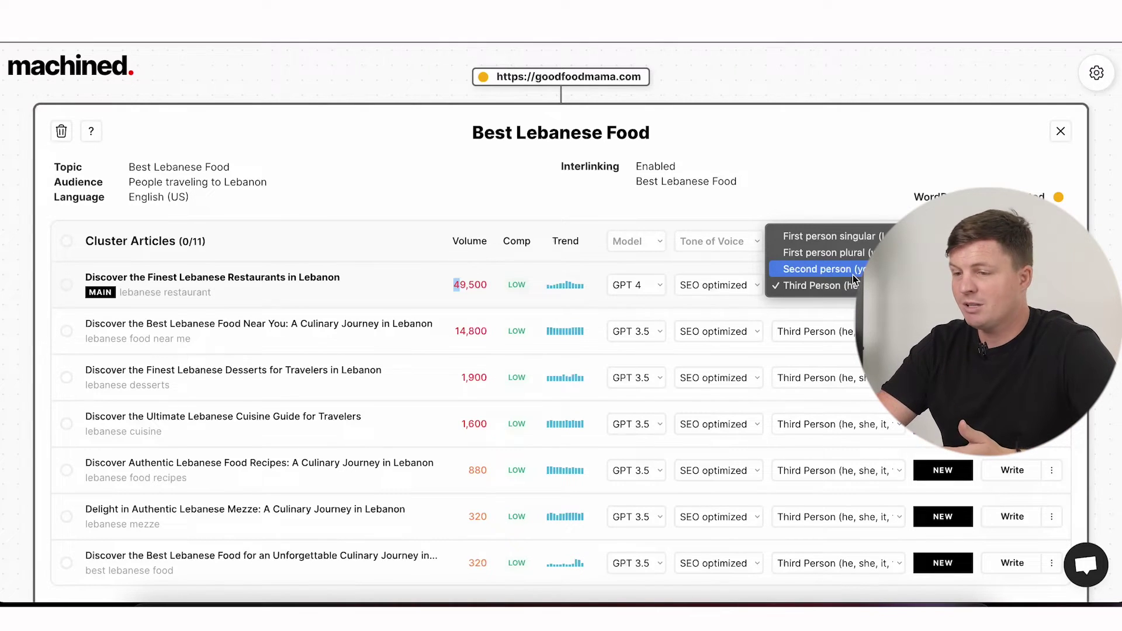
pyautogui.click(849, 278)
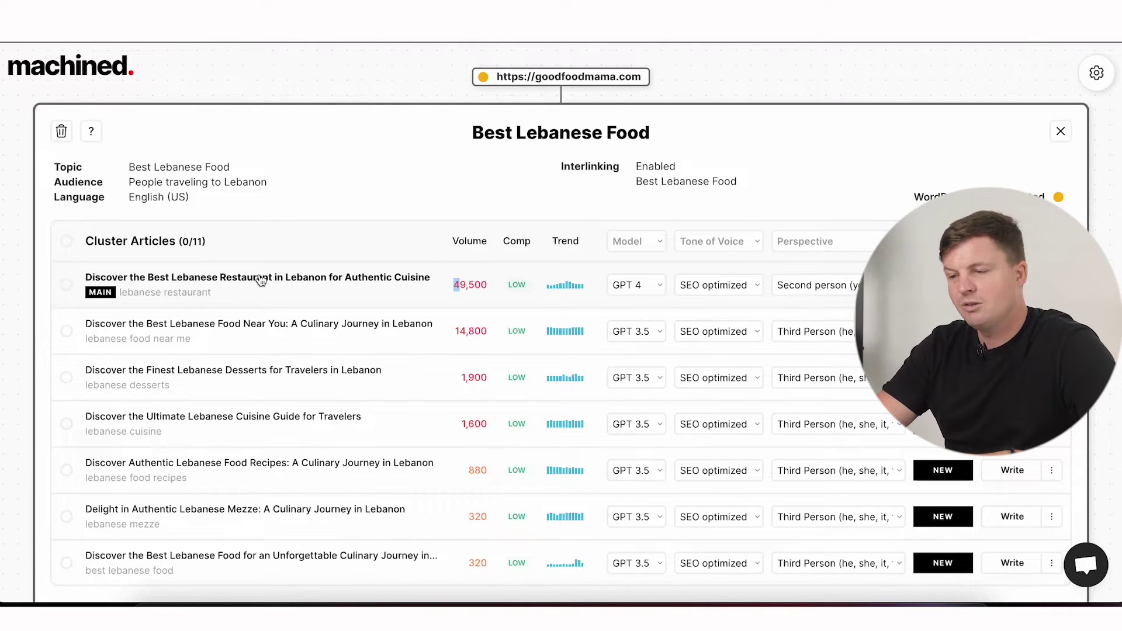
# Set the whole cluster's perspective to Second person and review the retitled articles.
pyautogui.click(873, 240)
pyautogui.click(834, 295)
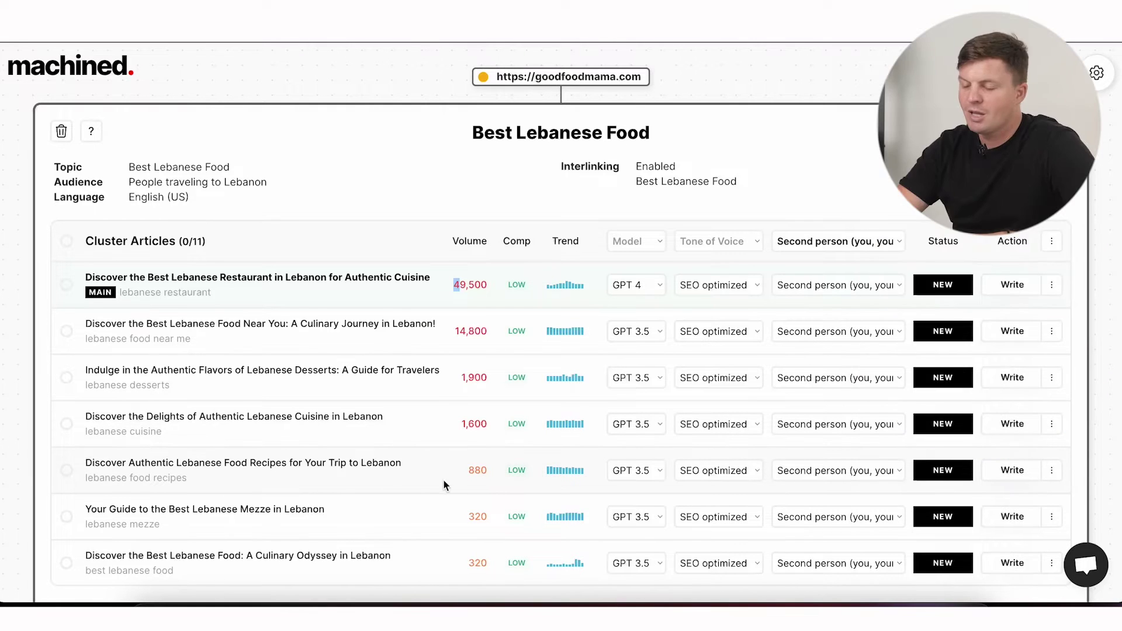
pyautogui.scroll(-5, 425, 481)
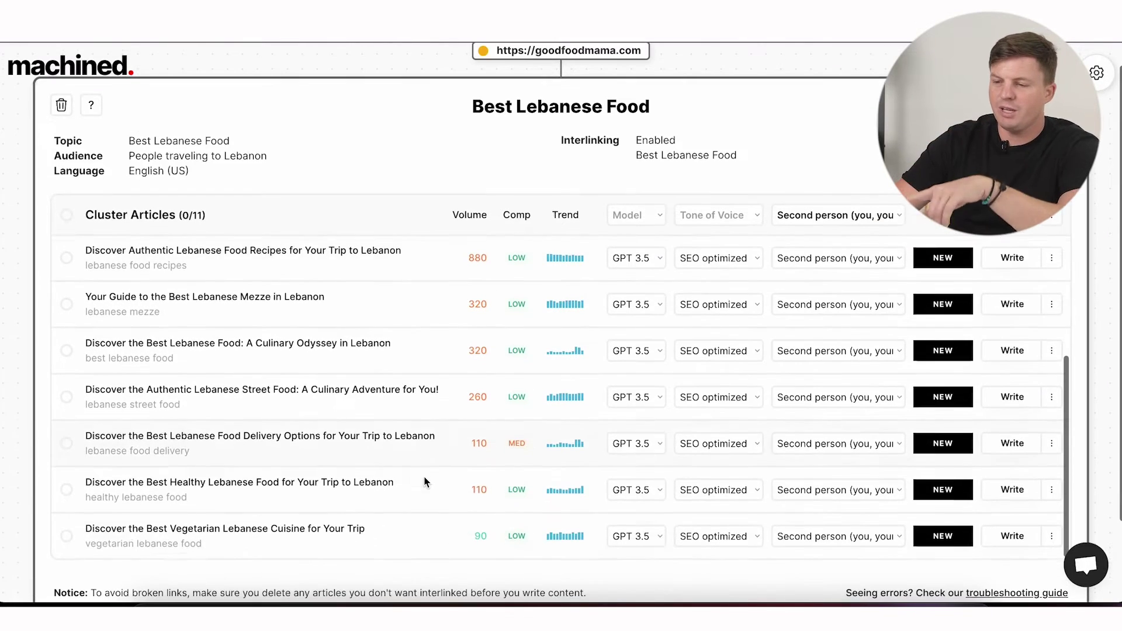
pyautogui.scroll(5, 423, 476)
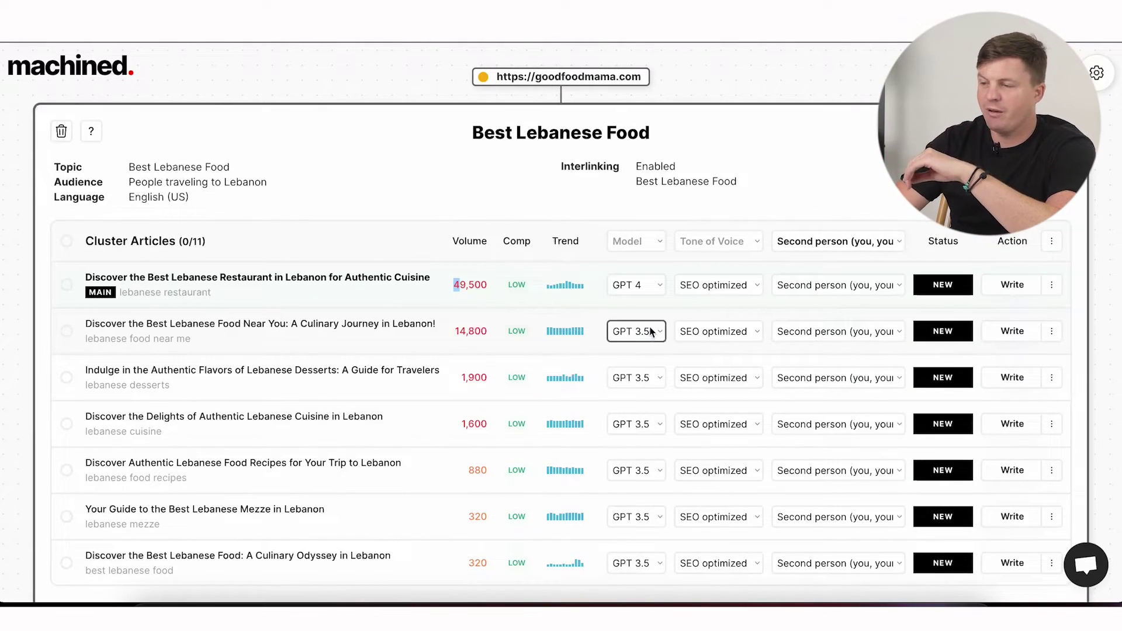
pyautogui.scroll(-1, 645, 510)
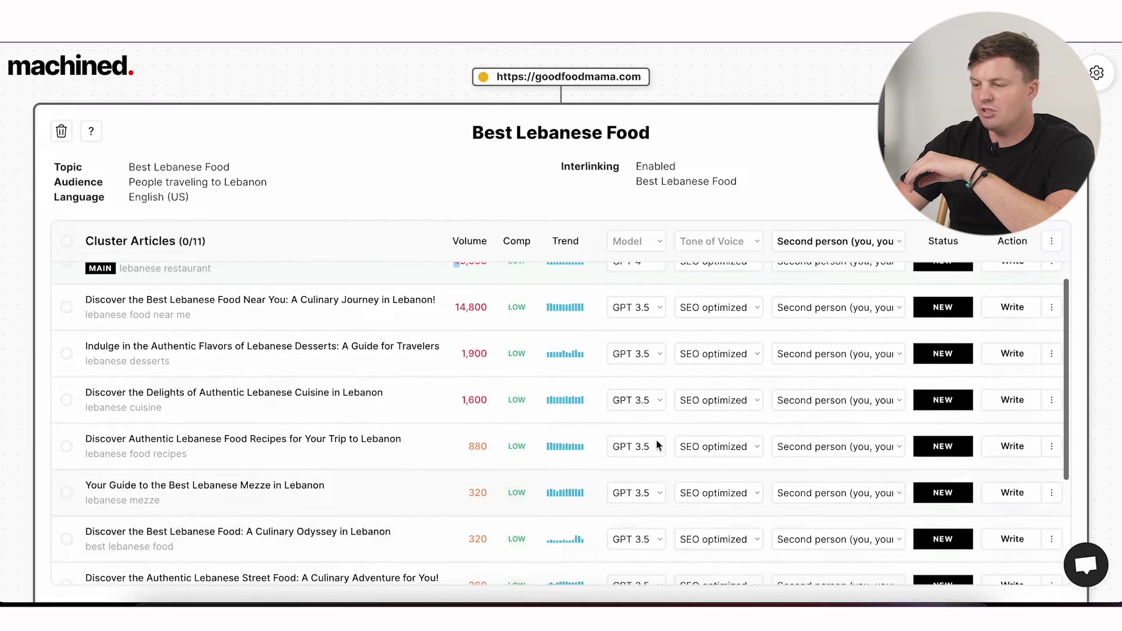
pyautogui.scroll(2, 651, 468)
# Clear the cluster-wide model and attempt writing the main article, which errors.
pyautogui.click(651, 244)
pyautogui.click(650, 242)
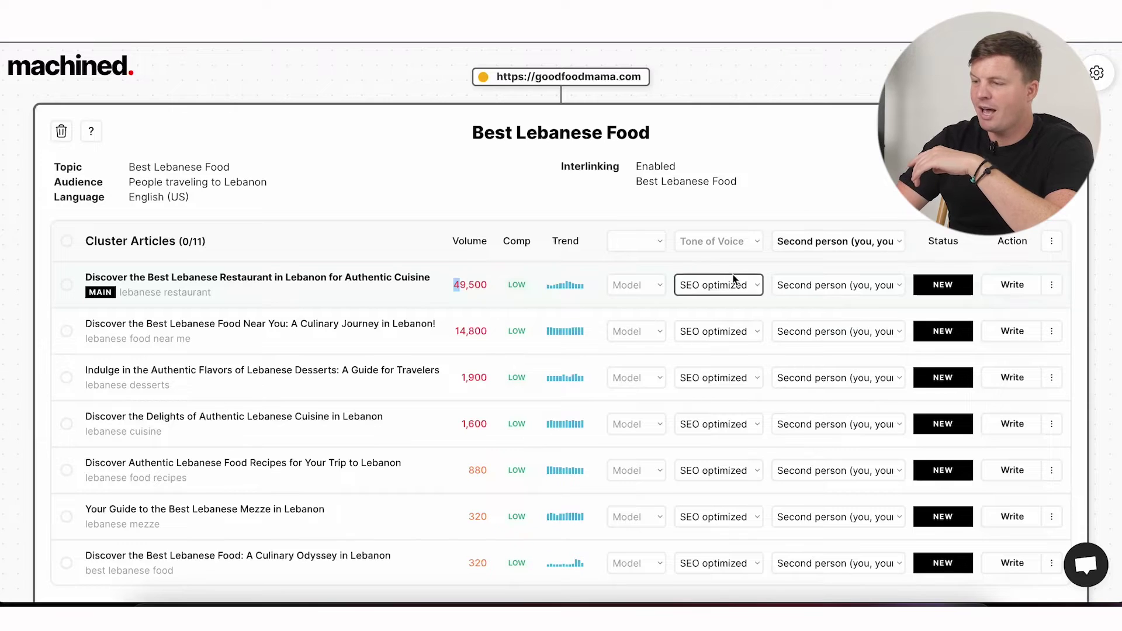
pyautogui.click(1001, 285)
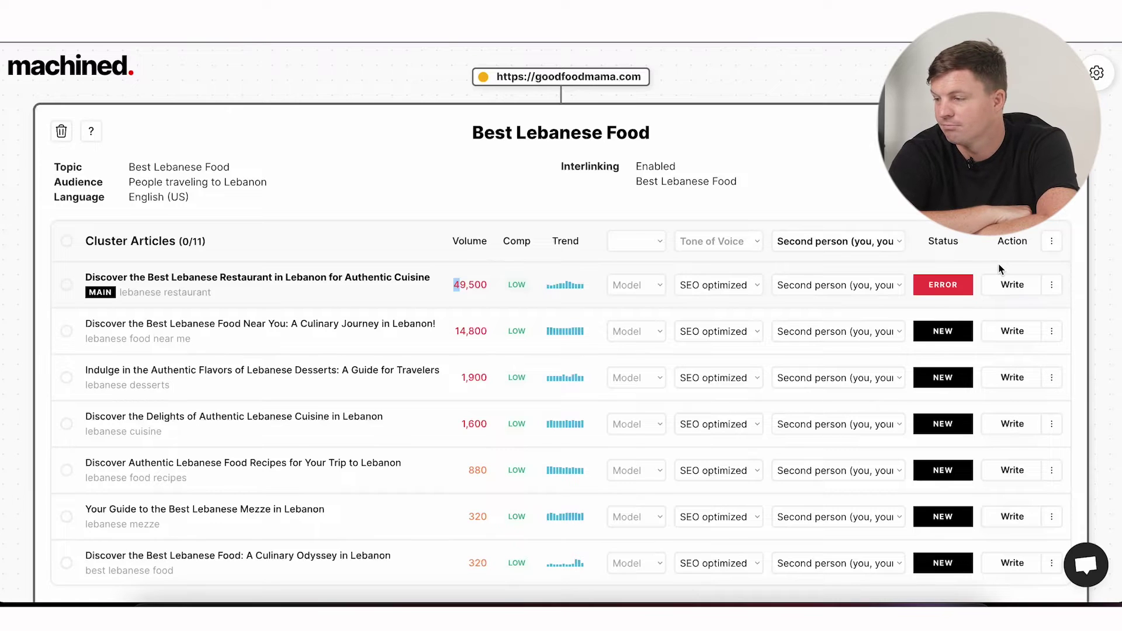
pyautogui.click(1011, 285)
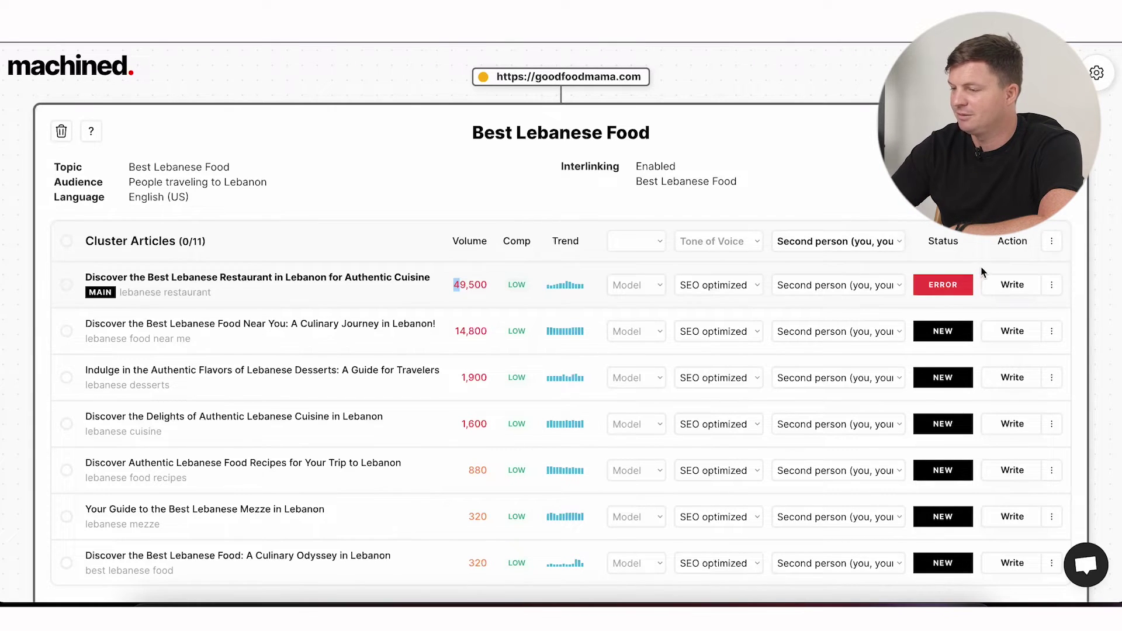
# Set all articles to GPT 3.5, the main article to GPT 4, and write it.
pyautogui.click(658, 288)
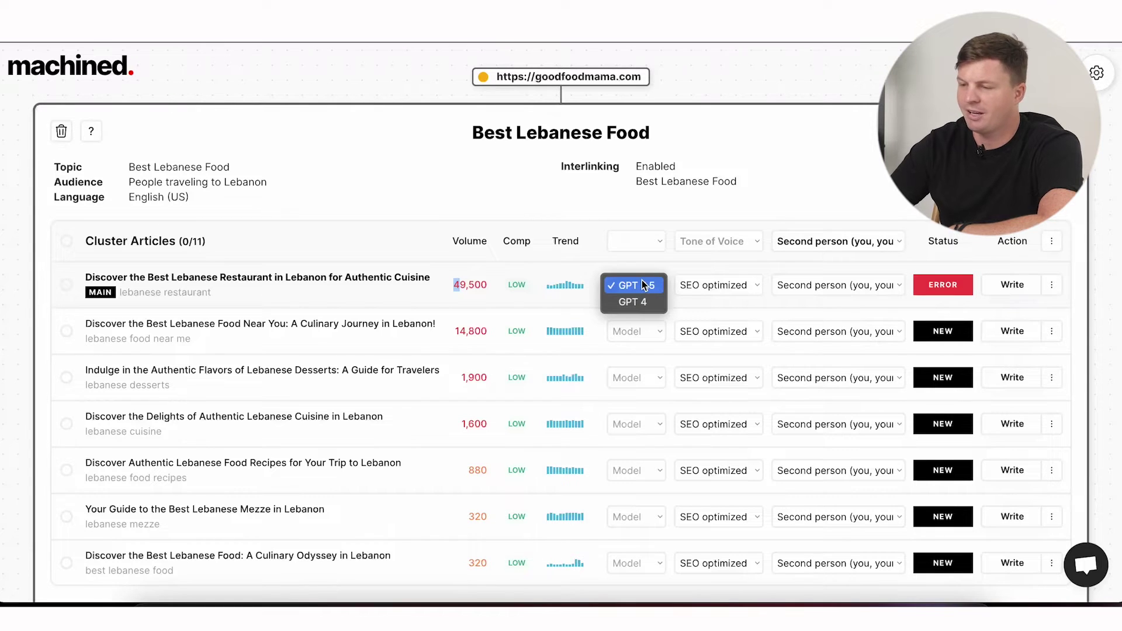
pyautogui.click(642, 285)
pyautogui.click(640, 241)
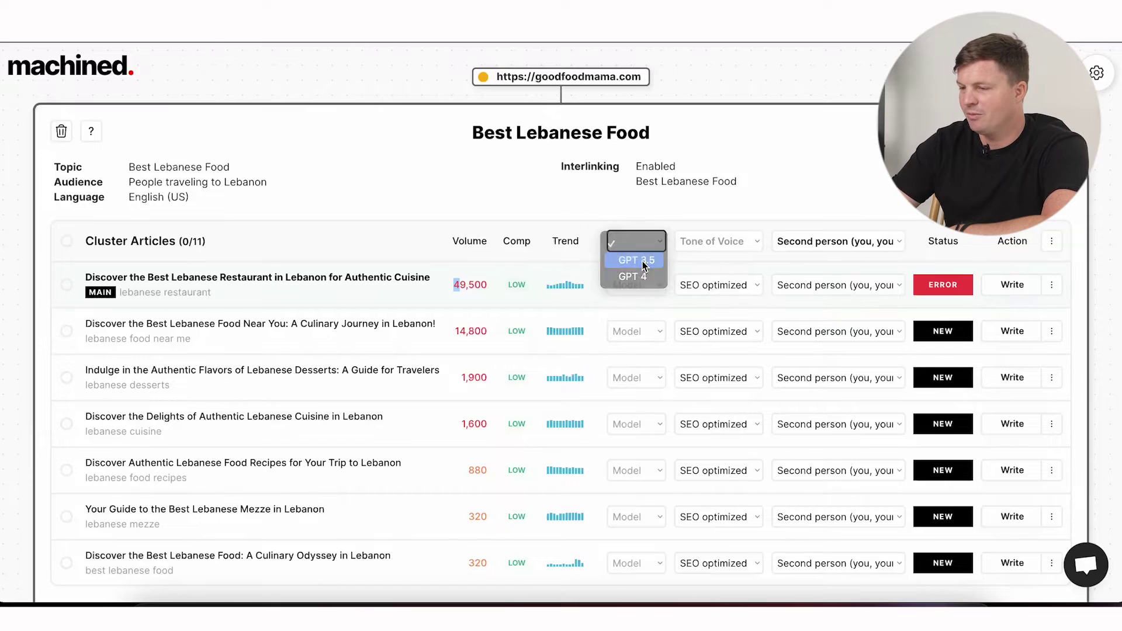
pyautogui.click(644, 266)
pyautogui.click(656, 288)
pyautogui.click(650, 304)
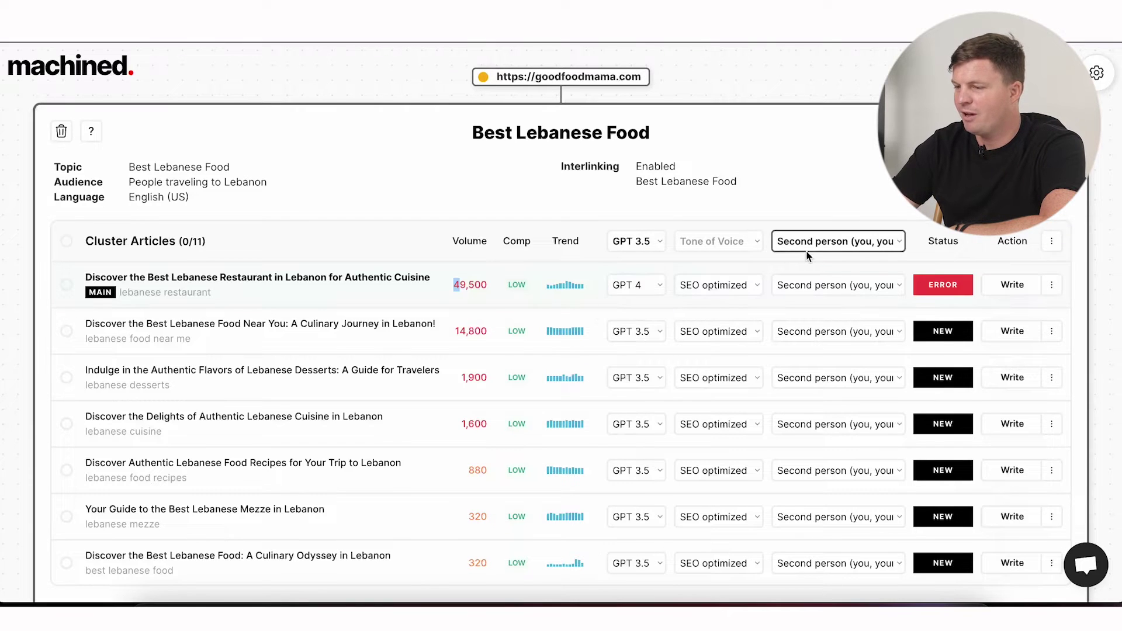
pyautogui.click(1003, 284)
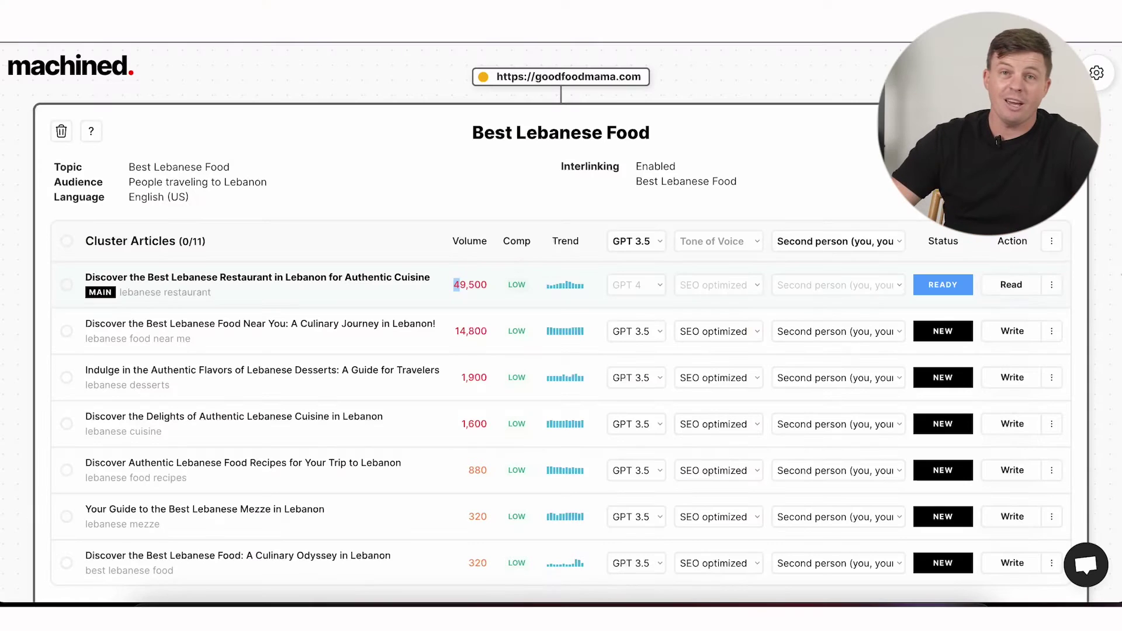
# Open the main Lebanese restaurant article and read through its restaurant profiles and customer reviews.
pyautogui.click(1007, 286)
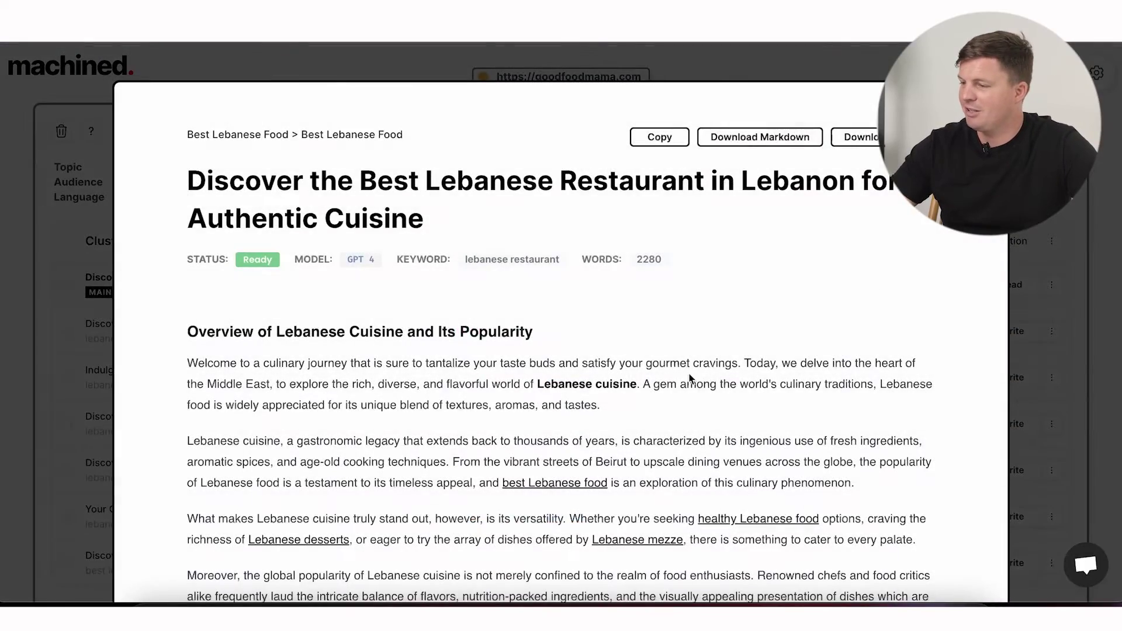
pyautogui.scroll(-1, 690, 379)
pyautogui.scroll(-1, 690, 378)
pyautogui.scroll(-3, 690, 379)
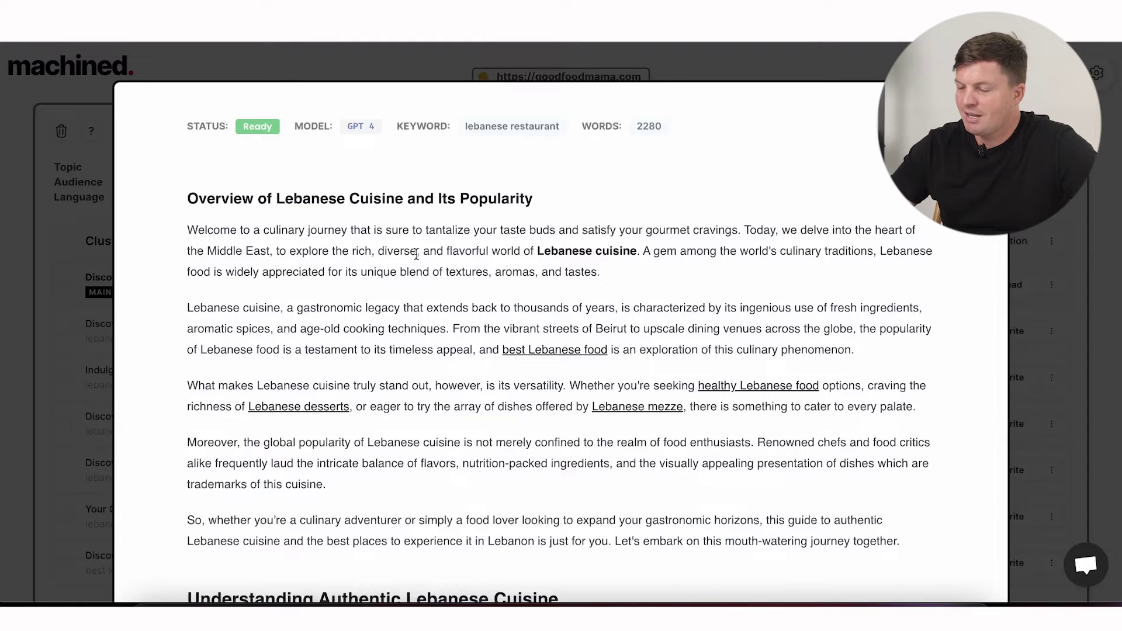
pyautogui.scroll(-1, 679, 287)
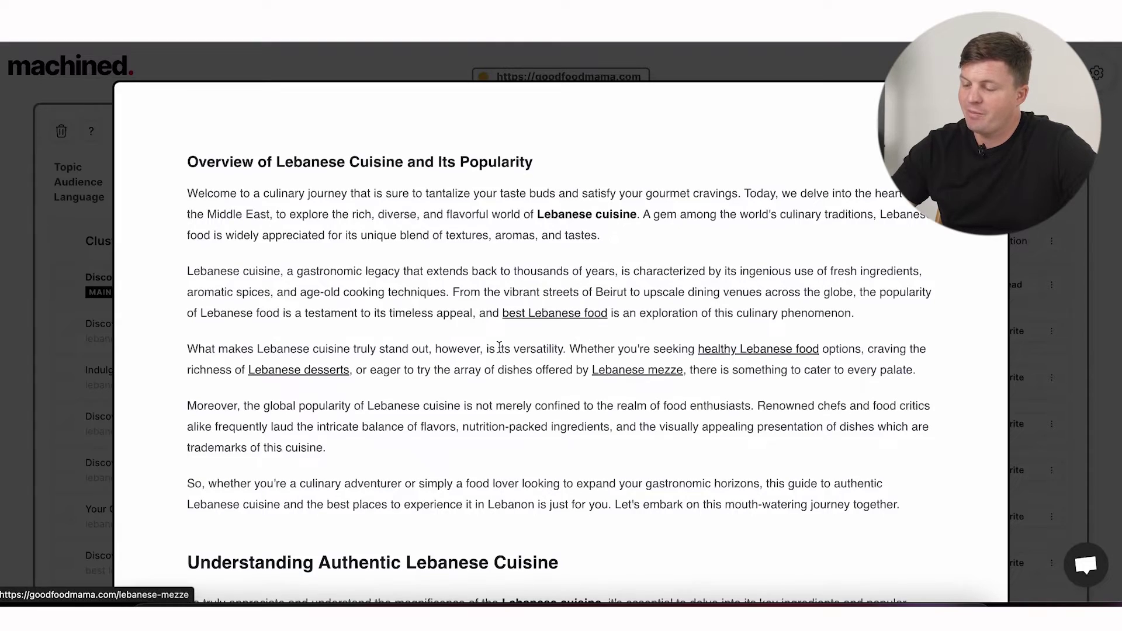
pyautogui.scroll(-4, 347, 401)
pyautogui.scroll(-11, 348, 401)
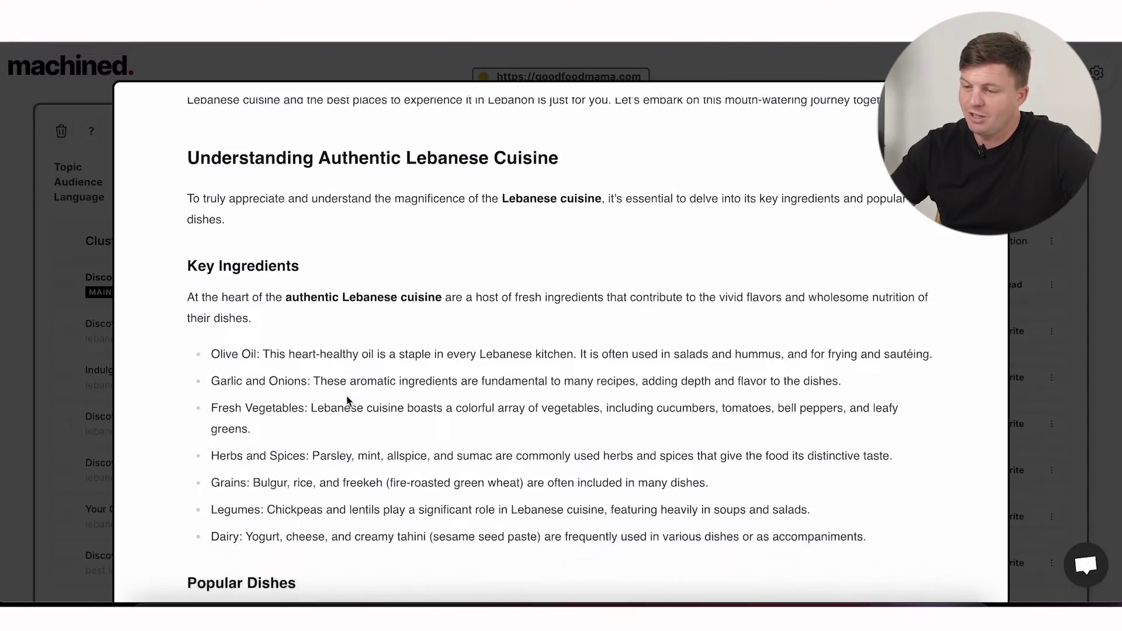
pyautogui.scroll(4, 346, 396)
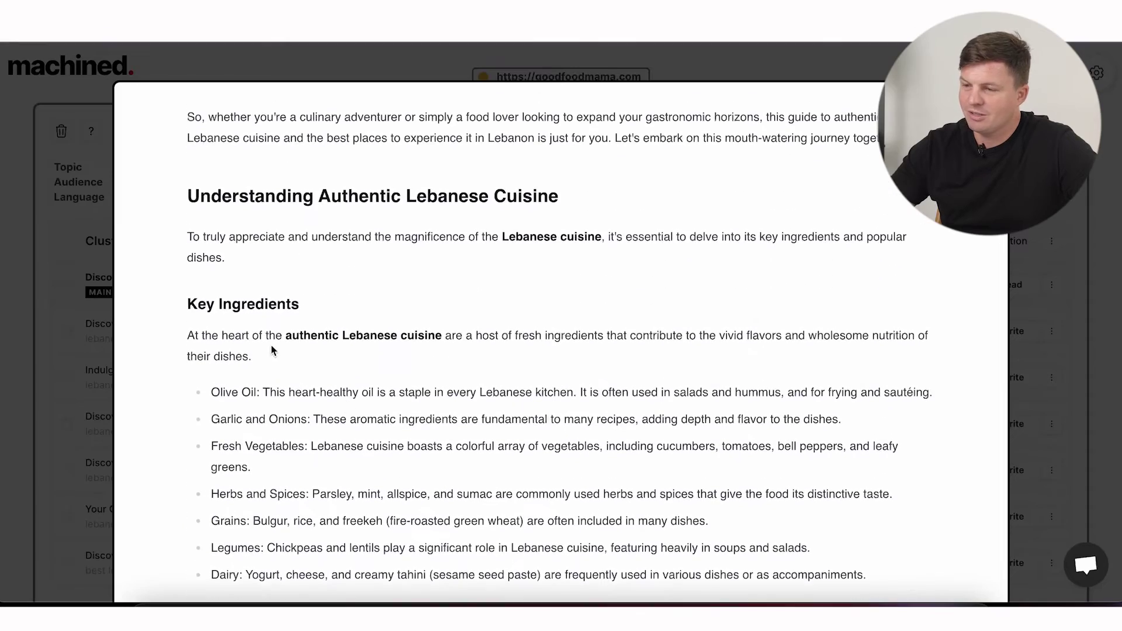
pyautogui.scroll(-13, 368, 342)
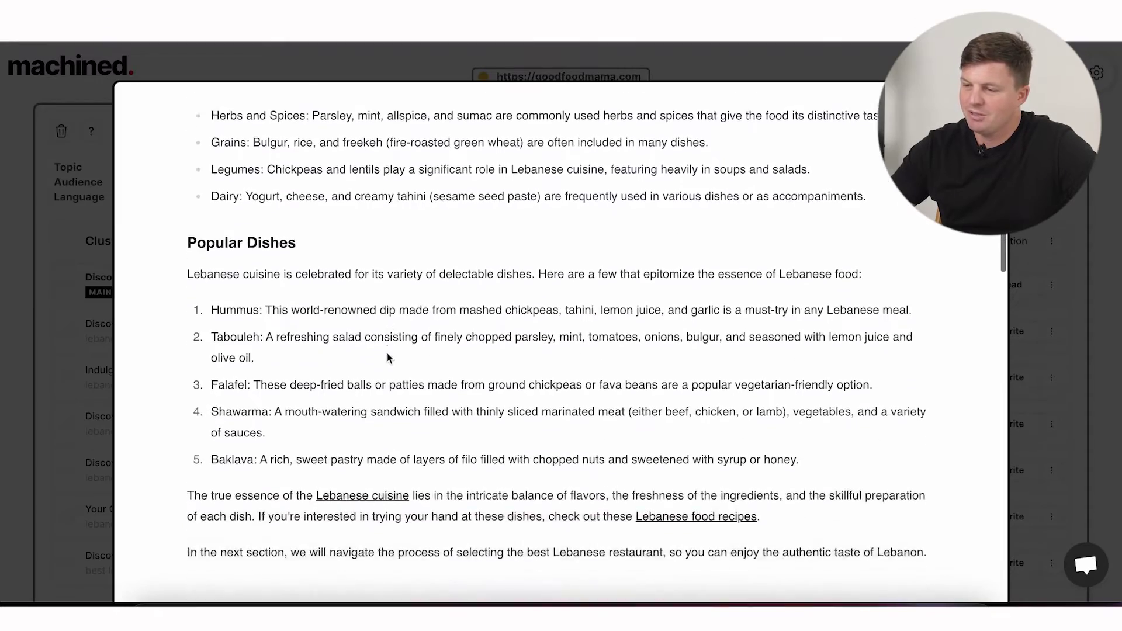
pyautogui.scroll(-7, 287, 334)
pyautogui.scroll(-20, 344, 327)
pyautogui.scroll(-6, 335, 318)
# Continue reading the article through its conclusion, FAQs and internal links, then scroll back up.
pyautogui.scroll(5, 342, 327)
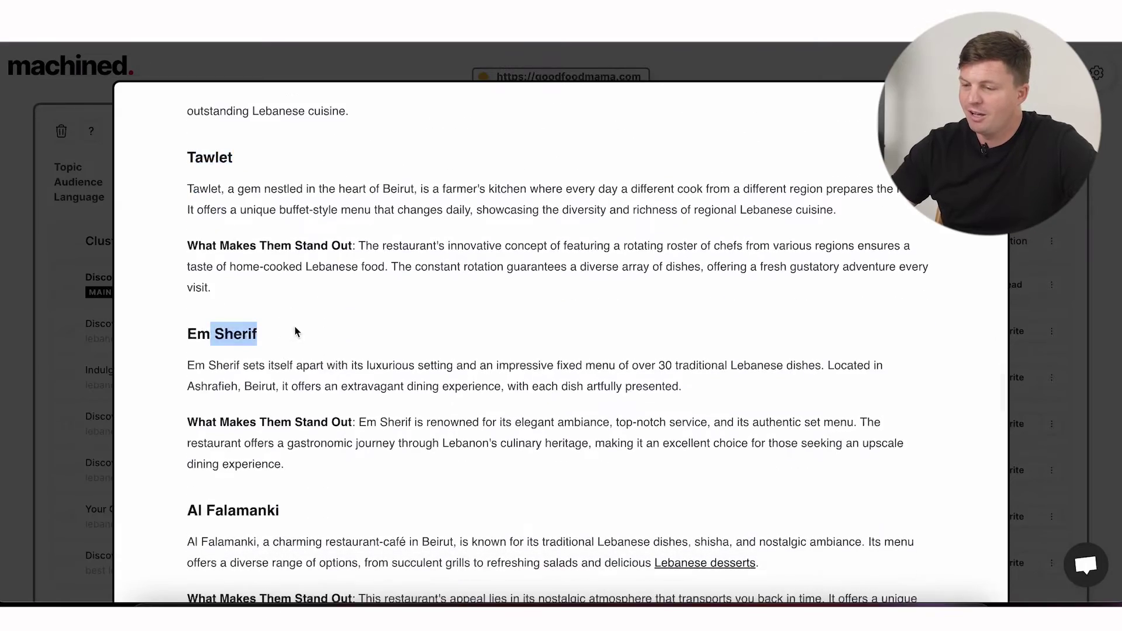
pyautogui.scroll(-8, 363, 332)
pyautogui.scroll(-15, 363, 332)
pyautogui.scroll(-11, 364, 332)
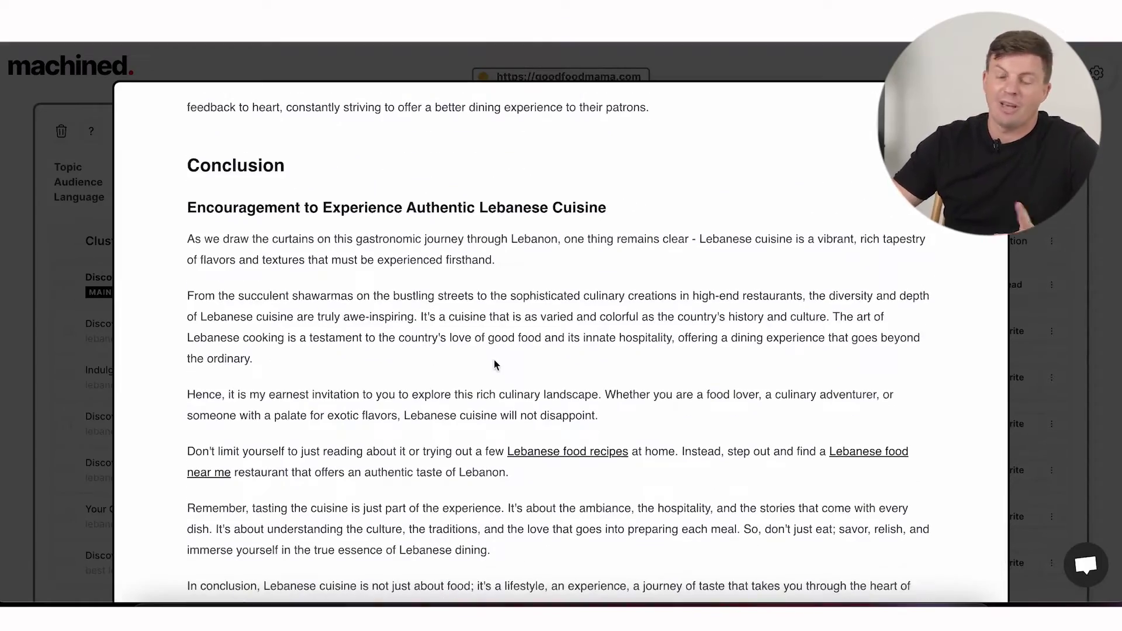
pyautogui.scroll(-1, 514, 370)
pyautogui.scroll(-5, 514, 370)
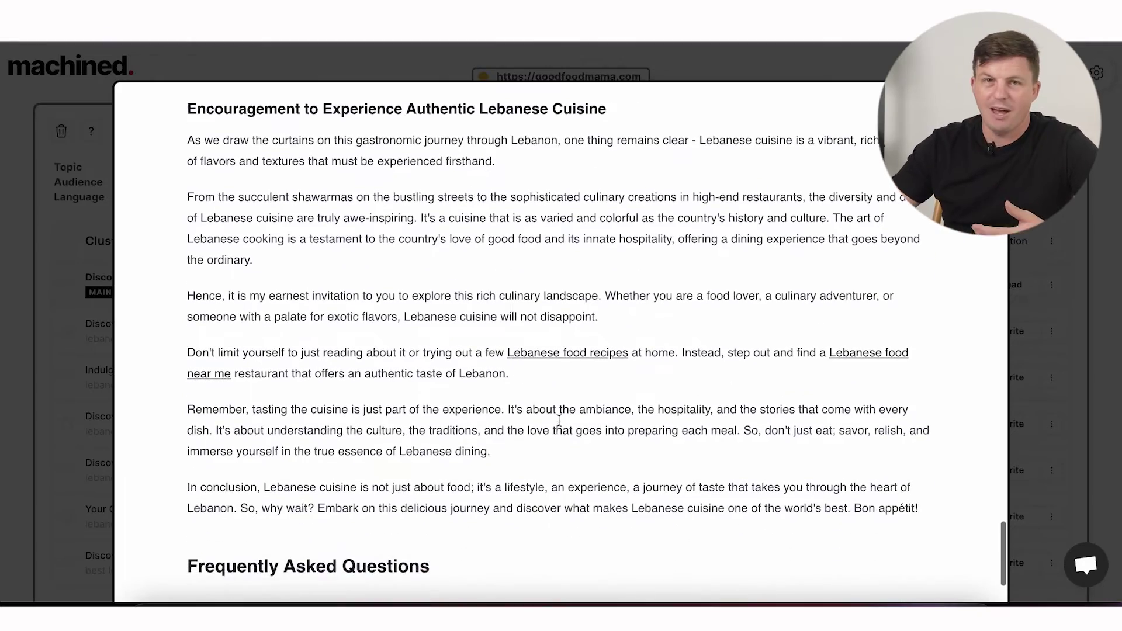
pyautogui.scroll(-11, 645, 462)
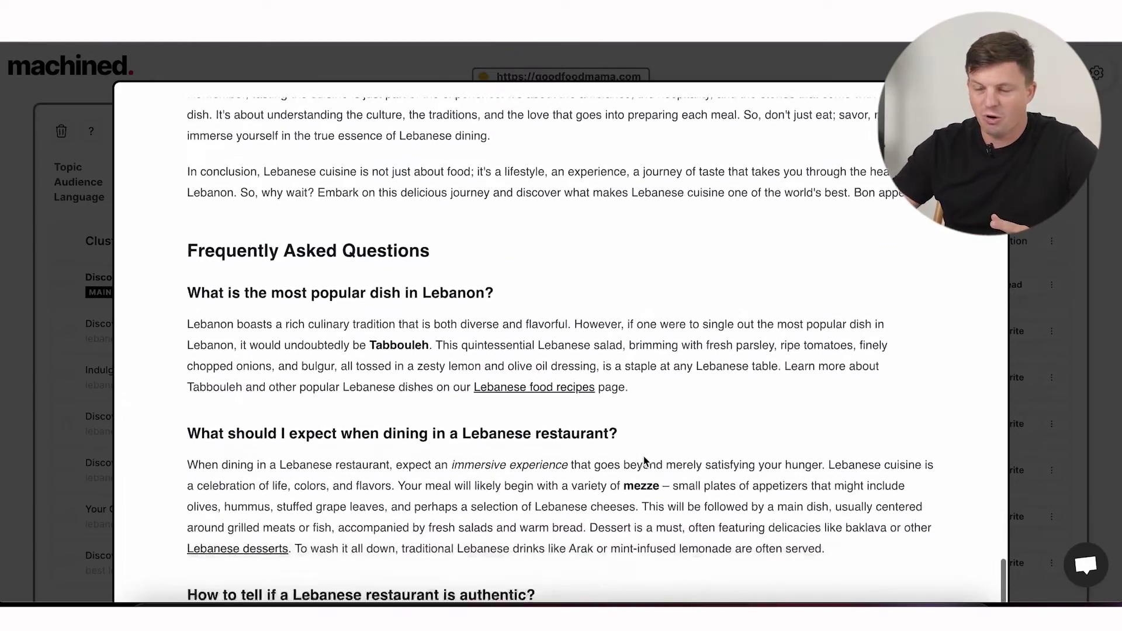
pyautogui.scroll(-6, 644, 456)
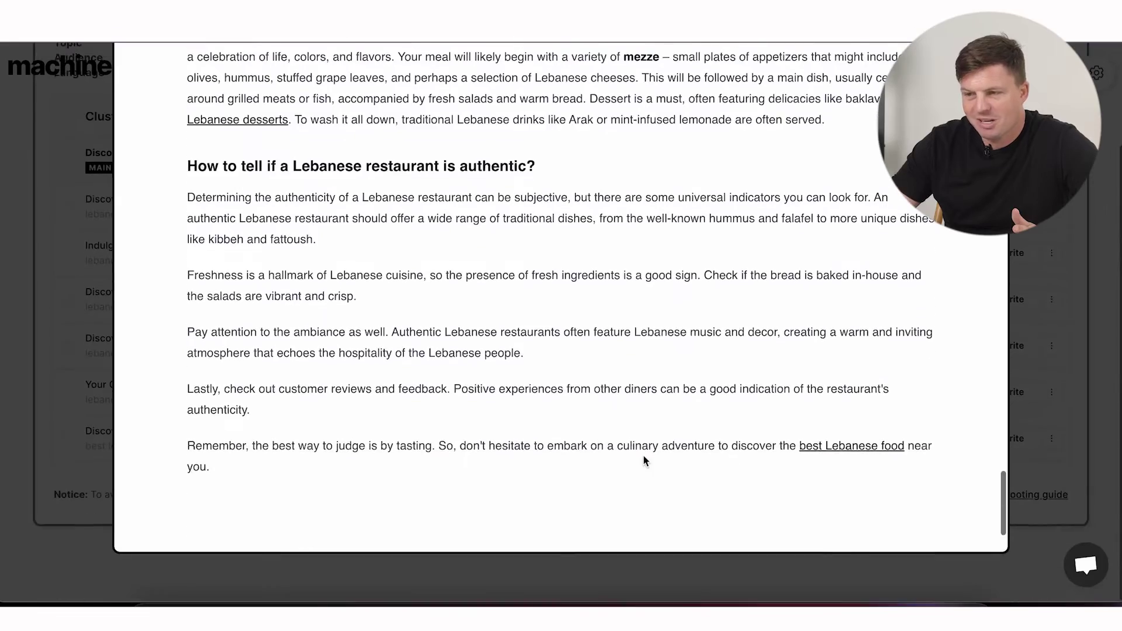
pyautogui.scroll(20, 673, 430)
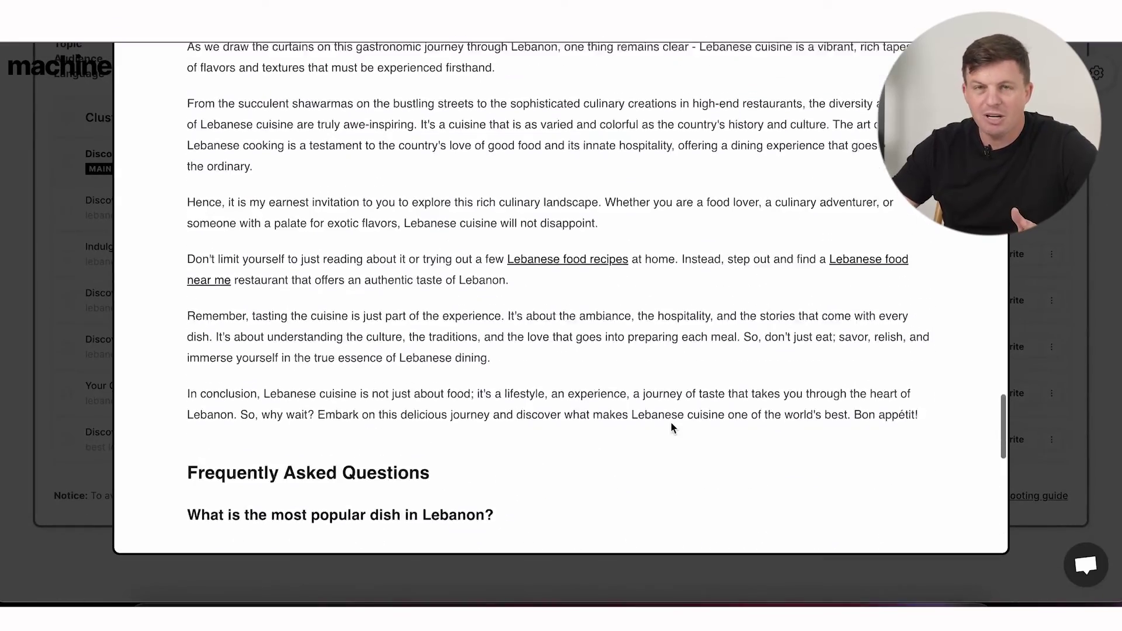
pyautogui.scroll(20, 671, 427)
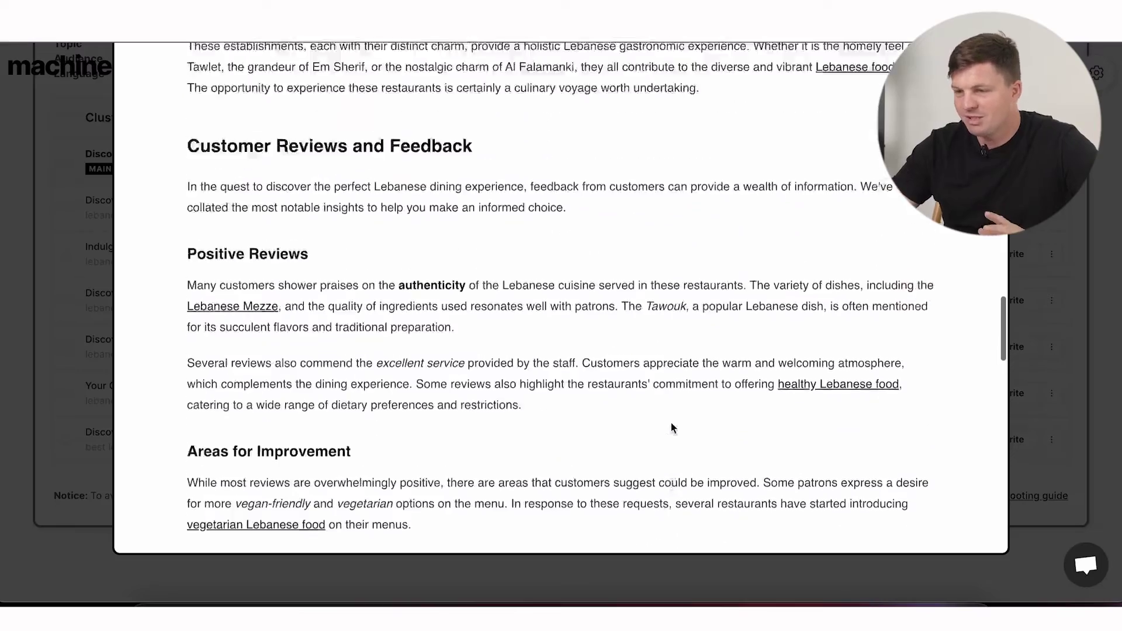
pyautogui.scroll(20, 672, 422)
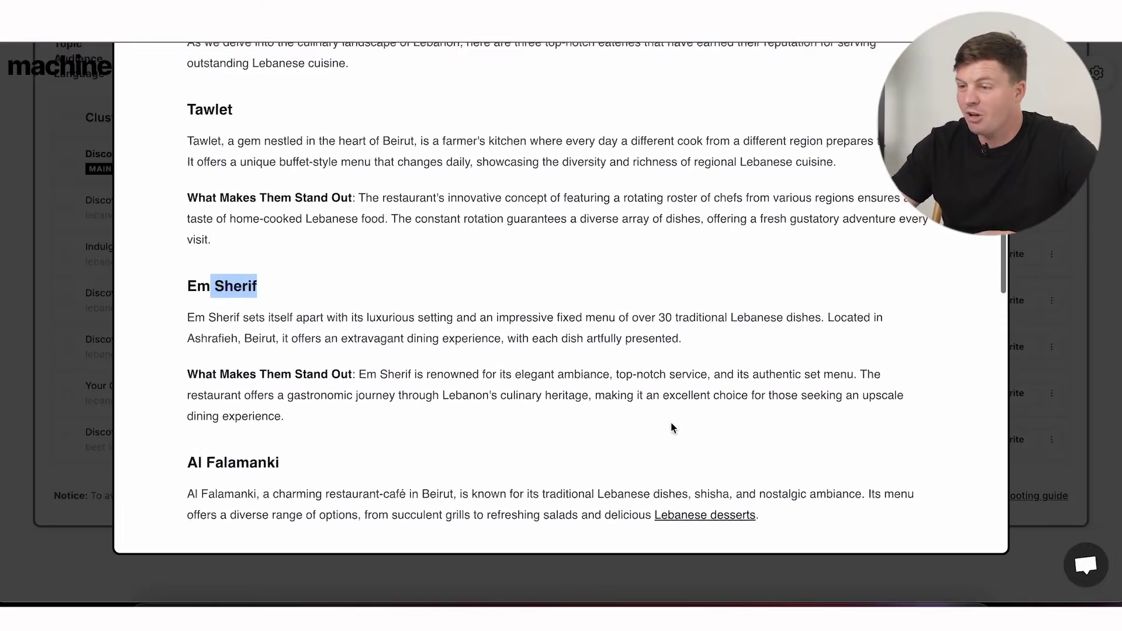
pyautogui.scroll(20, 718, 374)
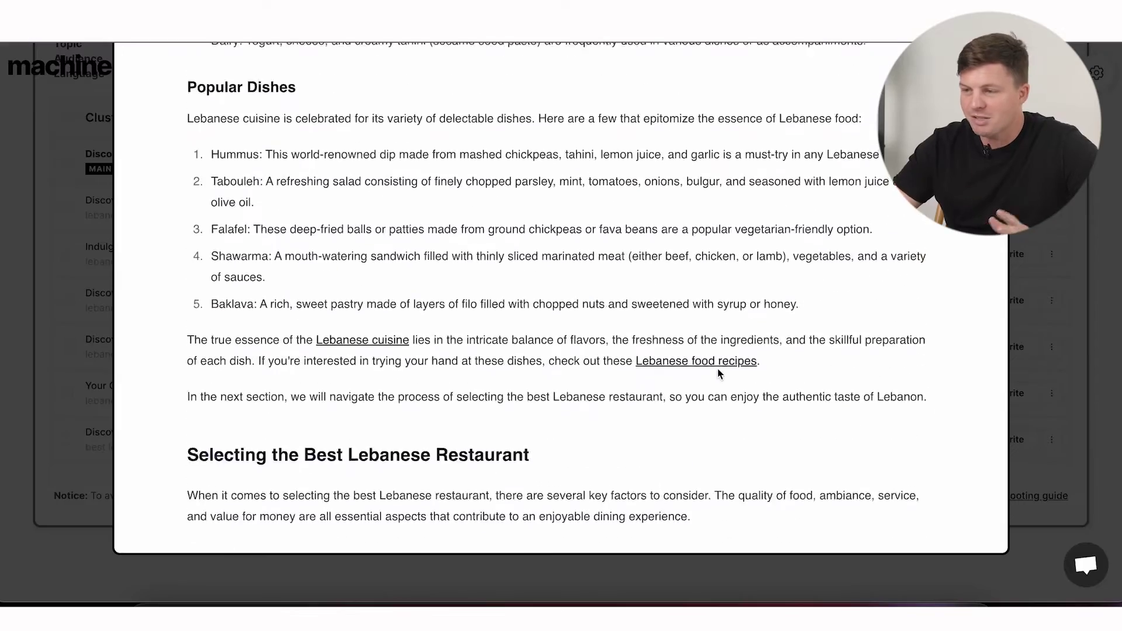